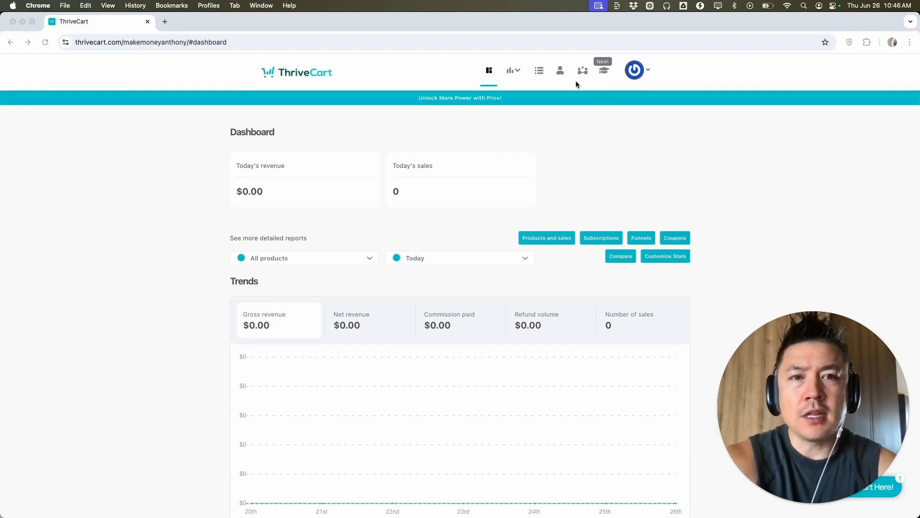
Create a new course project named "Europe Food Courses" in the Learn area.
{"action": "left_click", "coordinate": [605, 70]}
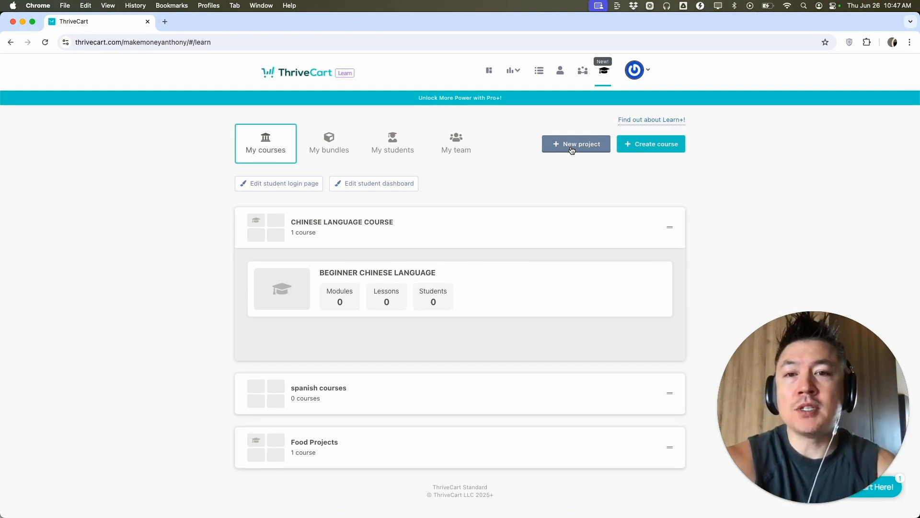
{"action": "scroll", "coordinate": [545, 180], "scroll_direction": "down", "scroll_amount": 1}
{"action": "mouse_move", "coordinate": [323, 203]}
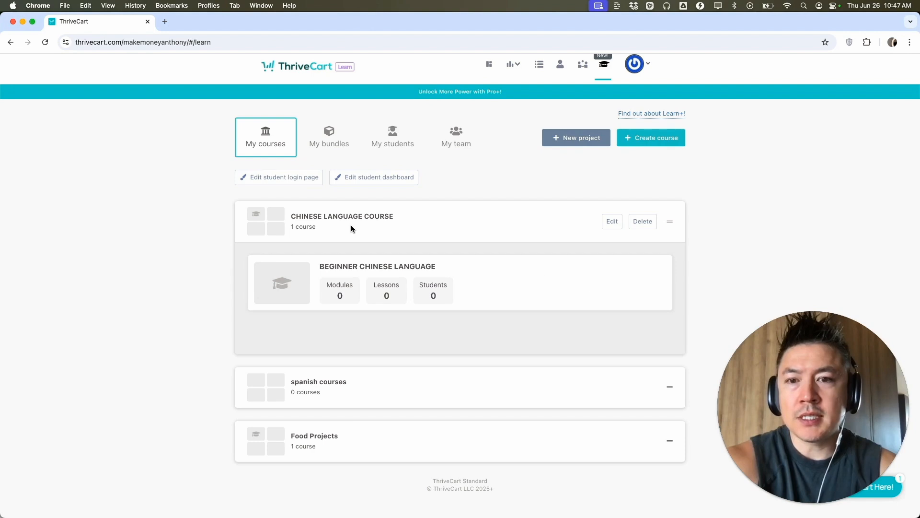
{"action": "mouse_move", "coordinate": [342, 386]}
{"action": "mouse_move", "coordinate": [320, 442]}
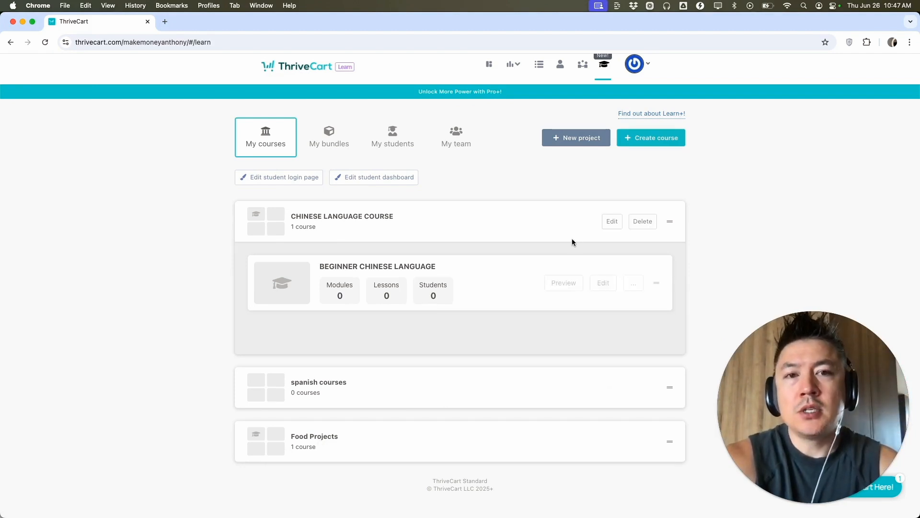
{"action": "left_click", "coordinate": [575, 144]}
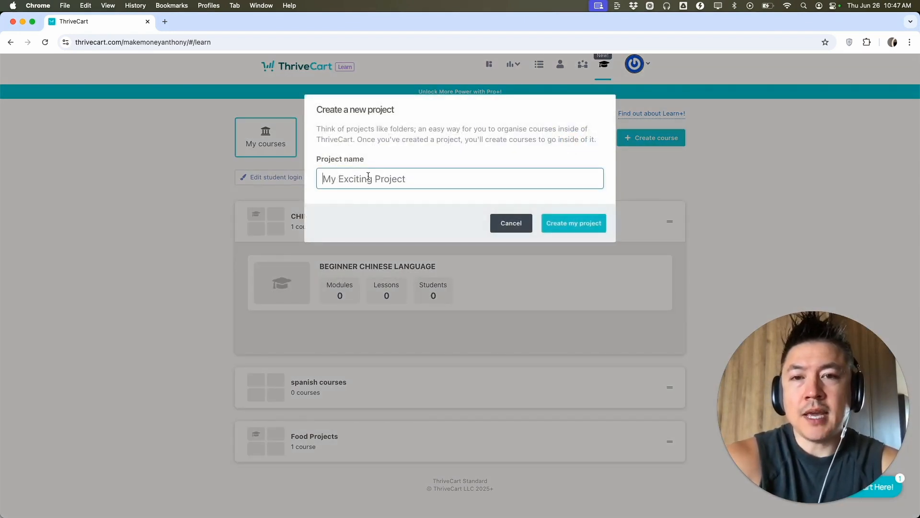
{"action": "type", "text": "Europe Food Courses"}
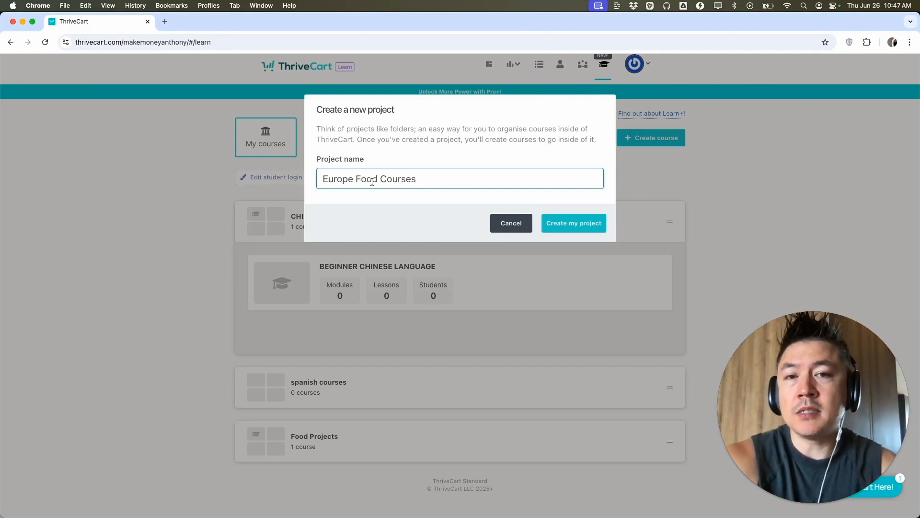
{"action": "left_click", "coordinate": [568, 223]}
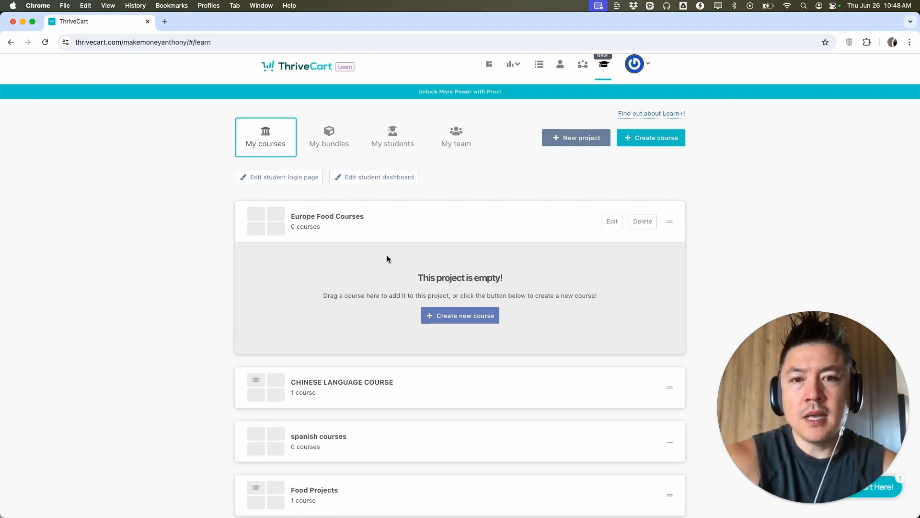
Start a new course in the Europe Food Courses project, named "ITALIAN FOOD BEST RECIPES", and upload a food photo as its logo.
{"action": "left_click", "coordinate": [454, 320]}
{"action": "left_click", "coordinate": [337, 149]}
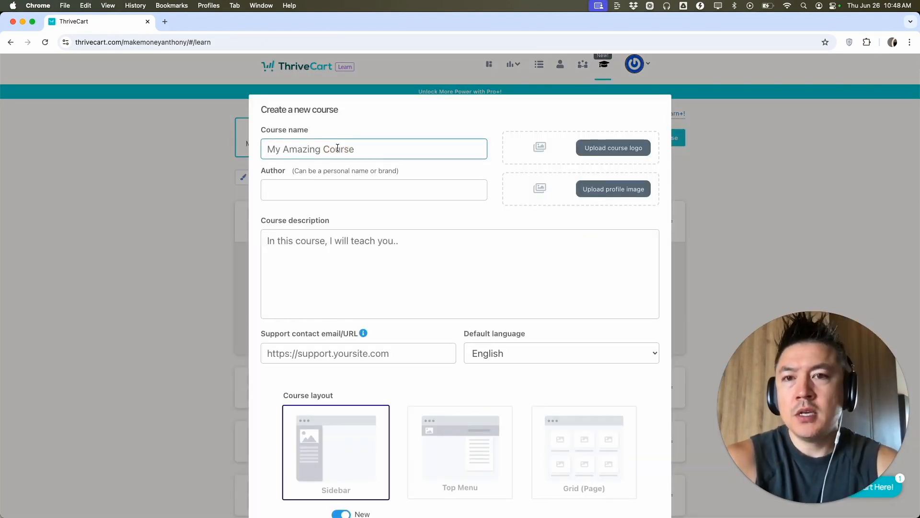
{"action": "type", "text": "ITALIAN FOOD BEST RECIPES"}
{"action": "left_click", "coordinate": [492, 142]}
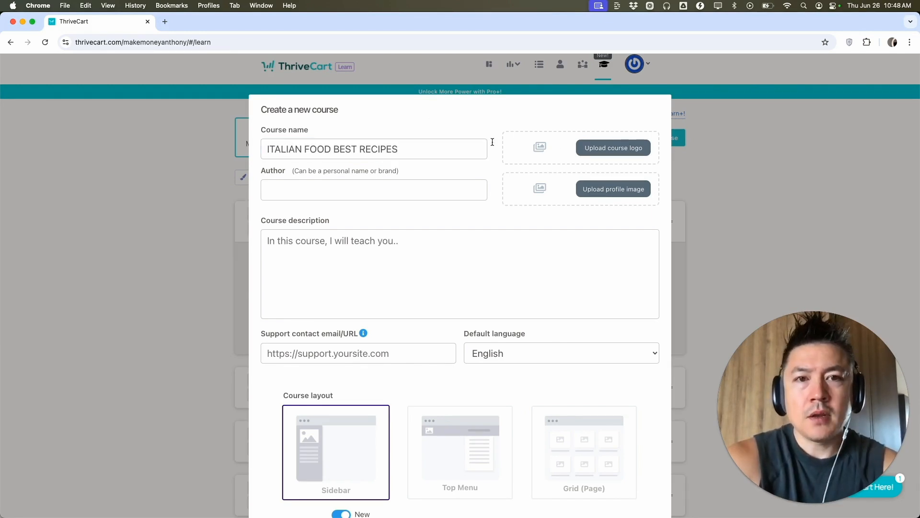
{"action": "left_click", "coordinate": [608, 152]}
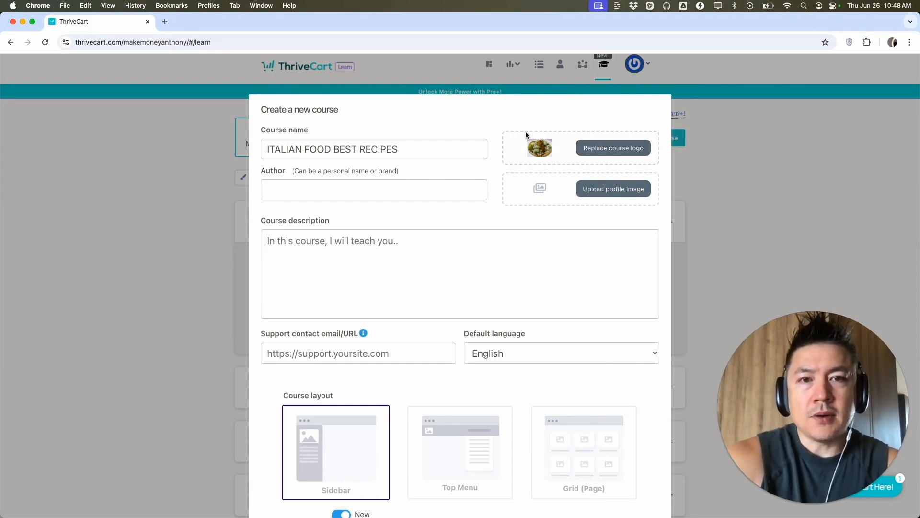
Enter the author's name and the course description "THESE ARE THE BEST ITALIAN RECIPES FROM ALL REGIONS".
{"action": "left_click", "coordinate": [359, 188]}
{"action": "type", "text": "ANTHONY"}
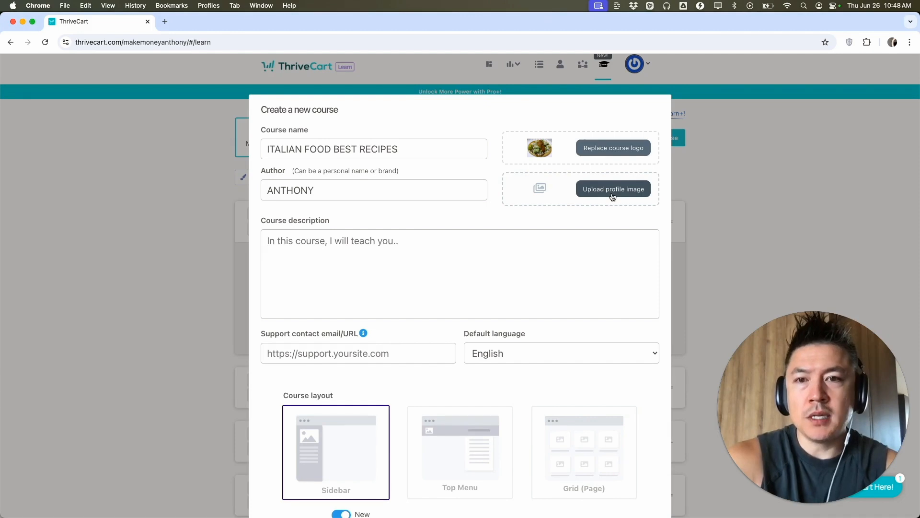
{"action": "left_click", "coordinate": [324, 255]}
{"action": "type", "text": "THESE ARE "}
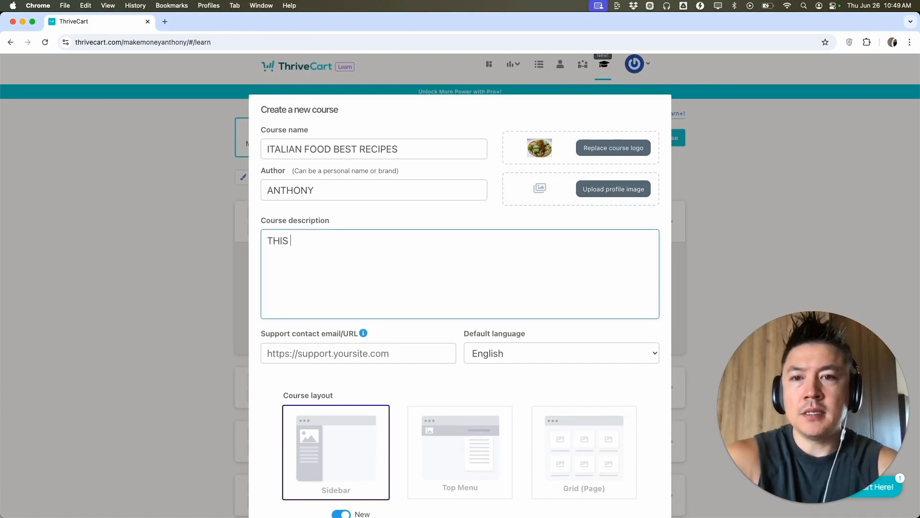
{"action": "type", "text": "THE BEST ITALIAN RECIPES FROM ALL REGIONS"}
{"action": "left_click", "coordinate": [390, 332]}
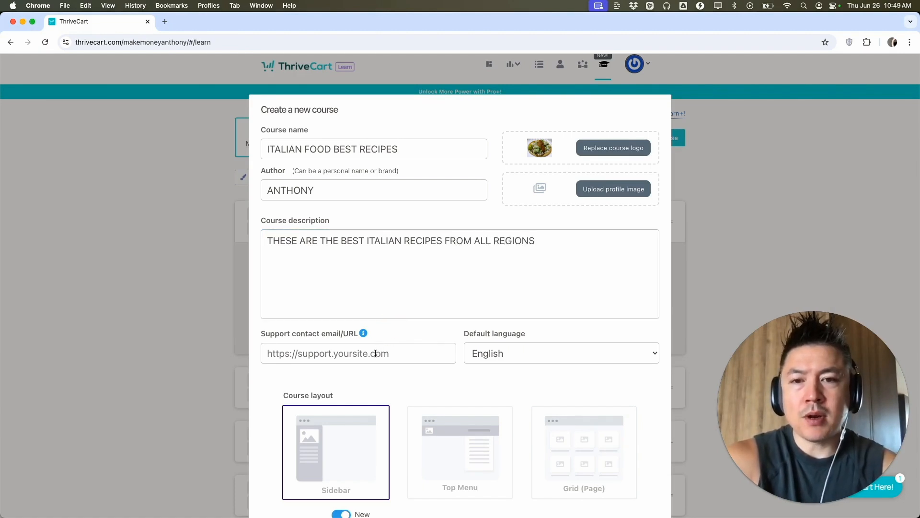
Fill in the course's support contact e-mail and choose English as the default language.
{"action": "scroll", "coordinate": [375, 353], "scroll_direction": "down", "scroll_amount": 2}
{"action": "left_click", "coordinate": [387, 320]}
{"action": "key", "text": "super+v"}
{"action": "left_click", "coordinate": [390, 301]}
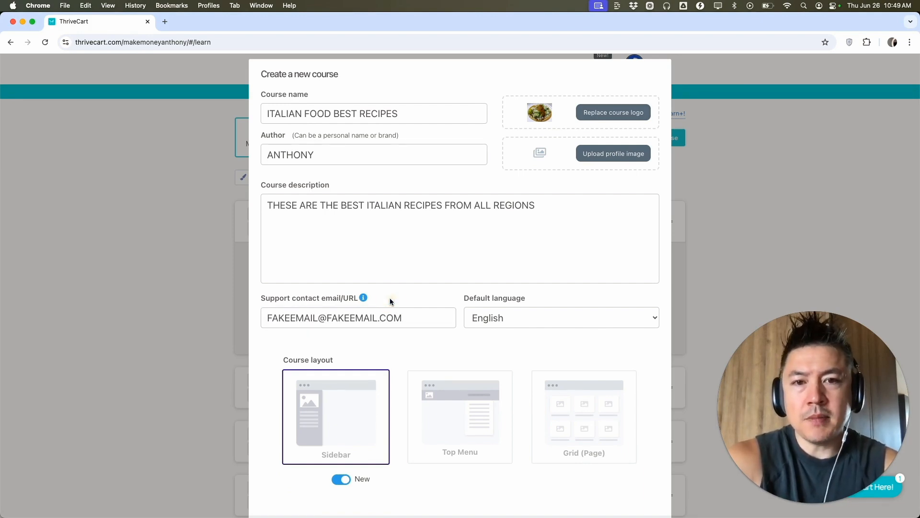
{"action": "left_click", "coordinate": [489, 318]}
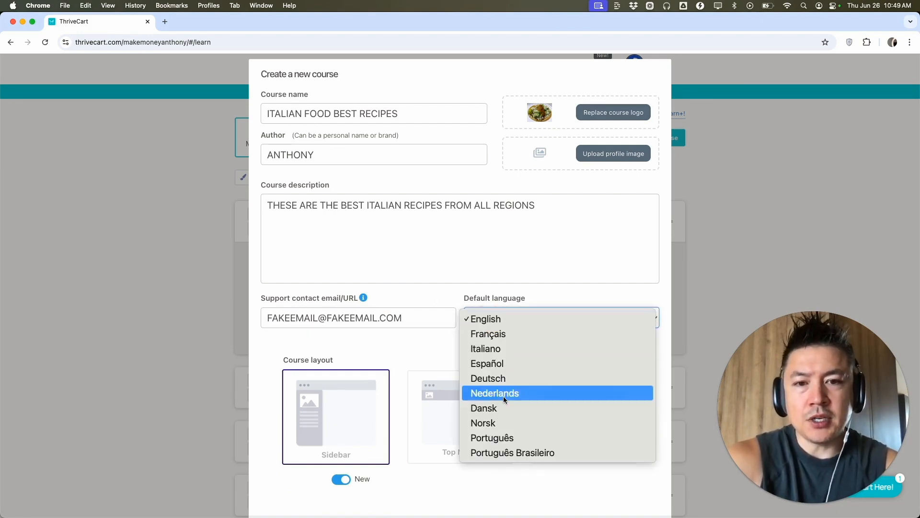
{"action": "left_click", "coordinate": [505, 320]}
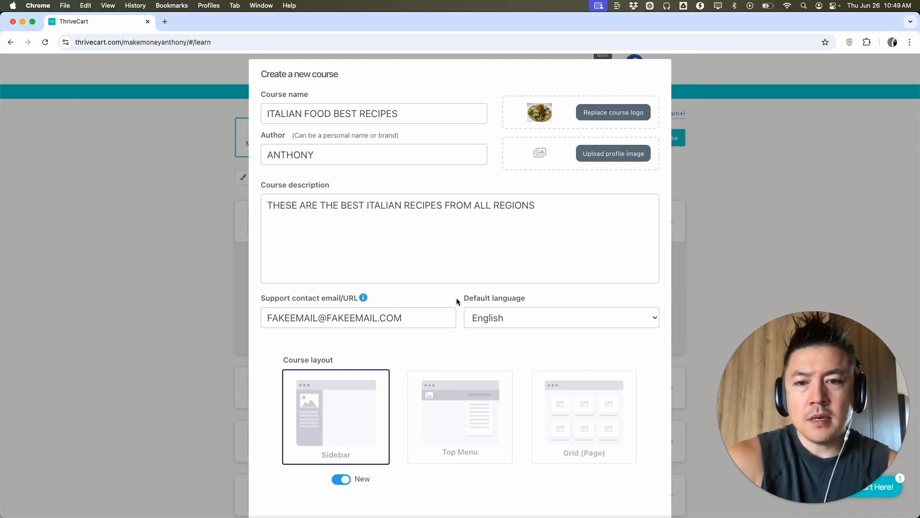
Choose the Grid (Page) course layout and create the course.
{"action": "scroll", "coordinate": [457, 298], "scroll_direction": "down", "scroll_amount": 3}
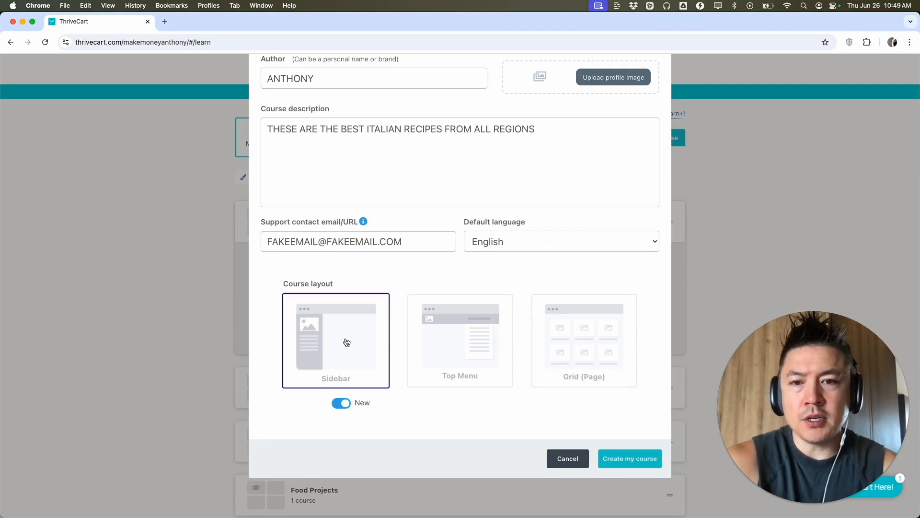
{"action": "left_click", "coordinate": [556, 352]}
{"action": "scroll", "coordinate": [566, 351], "scroll_direction": "up", "scroll_amount": 1}
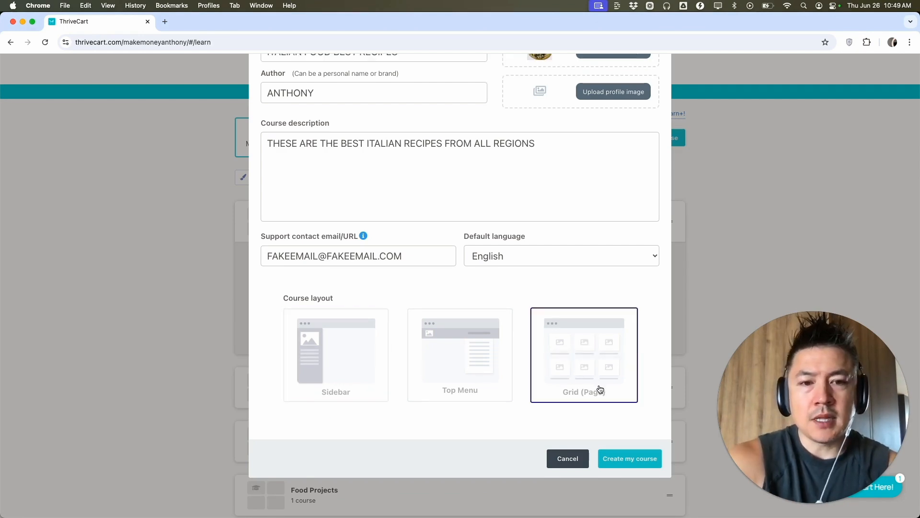
{"action": "left_click", "coordinate": [615, 460]}
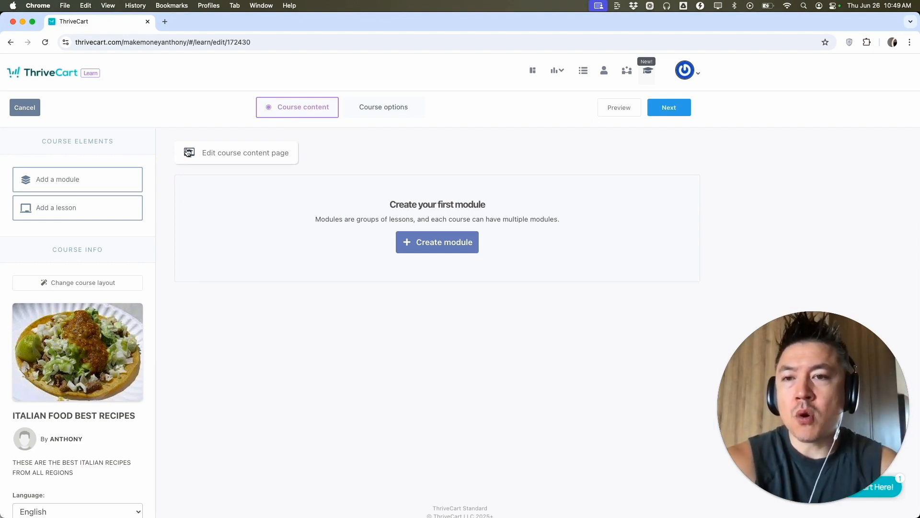
Add a first module named "PASTA", available to all students, to the course.
{"action": "left_click", "coordinate": [111, 174]}
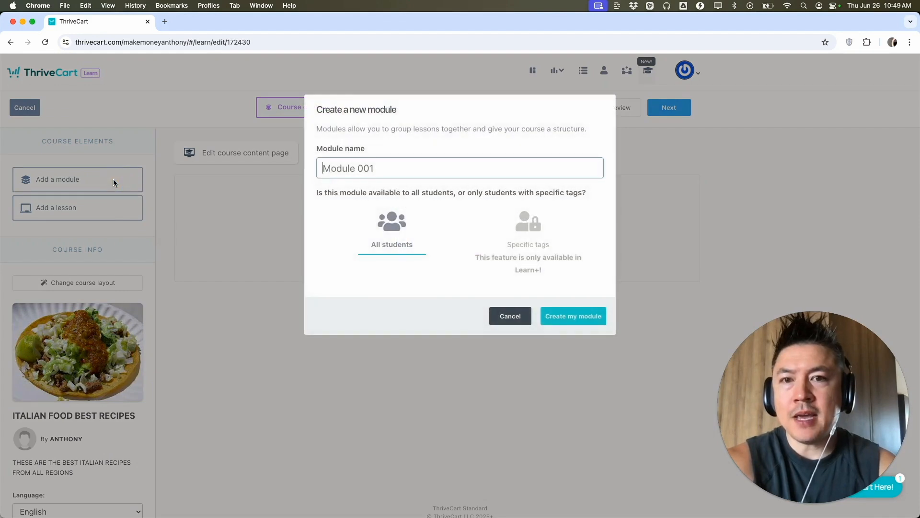
{"action": "key", "text": "Caps_Lock"}
{"action": "type", "text": "PASTA"}
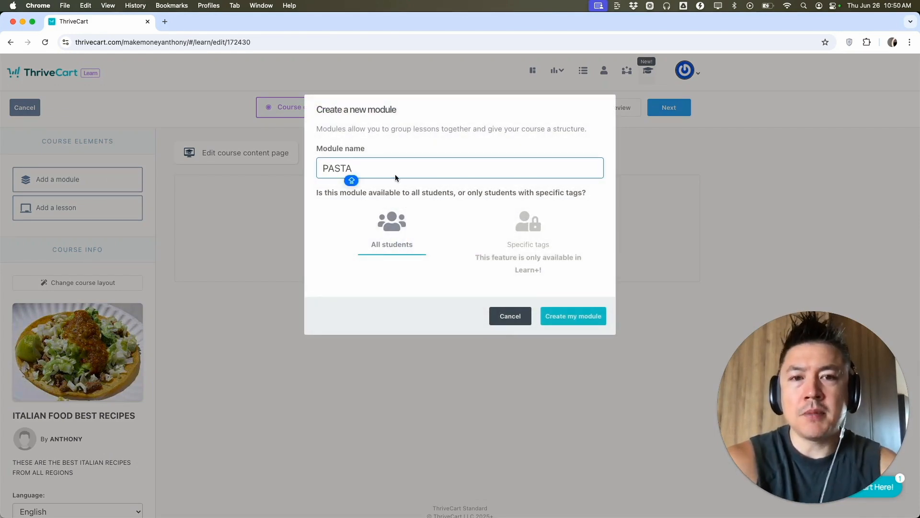
{"action": "left_click", "coordinate": [563, 316]}
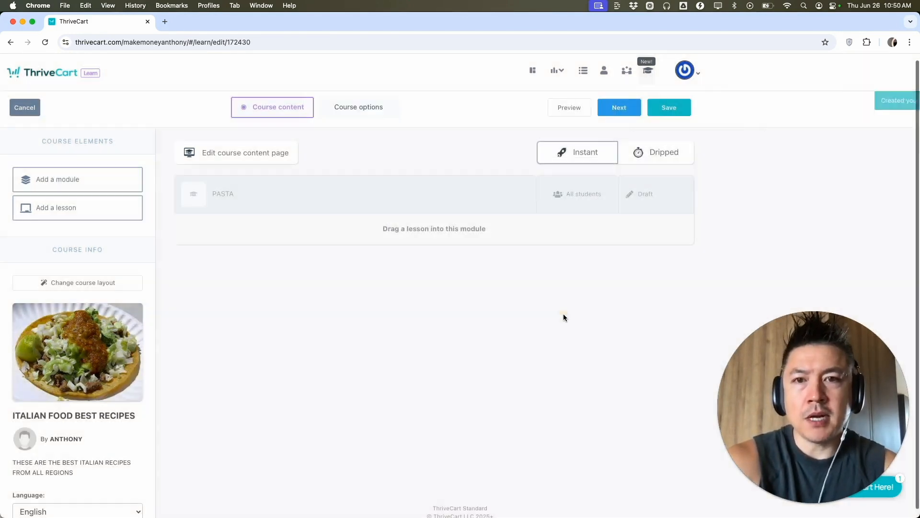
Add two more modules named "PIZZA" and "SALAD" to the course.
{"action": "left_click", "coordinate": [79, 180]}
{"action": "type", "text": "PIZZA"}
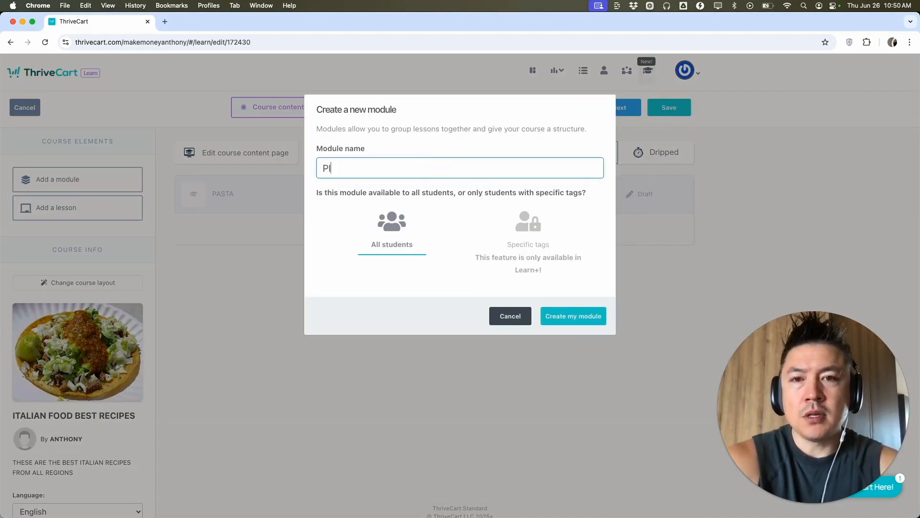
{"action": "key", "text": "Return"}
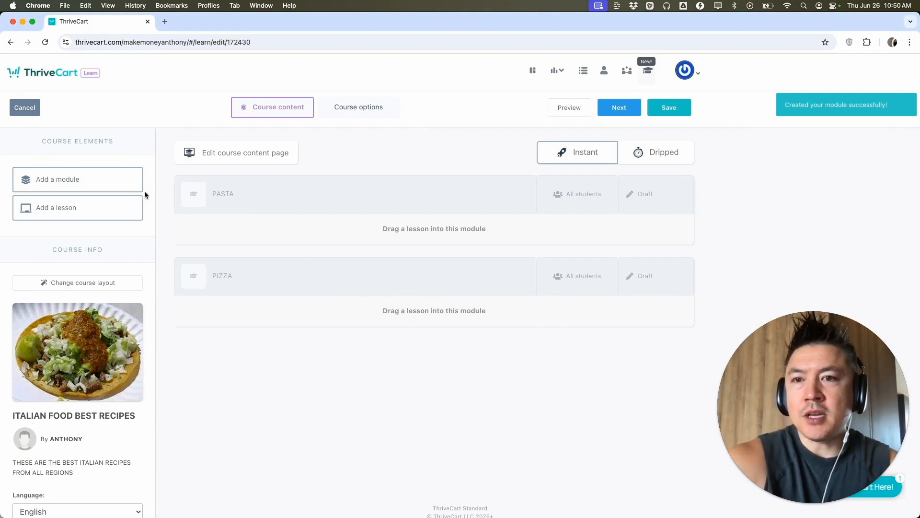
{"action": "left_click", "coordinate": [113, 179]}
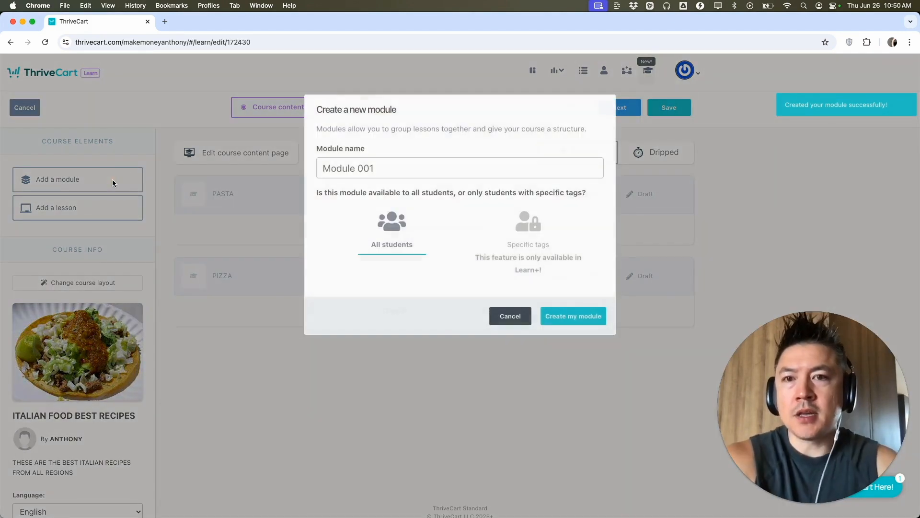
{"action": "type", "text": "SALAD"}
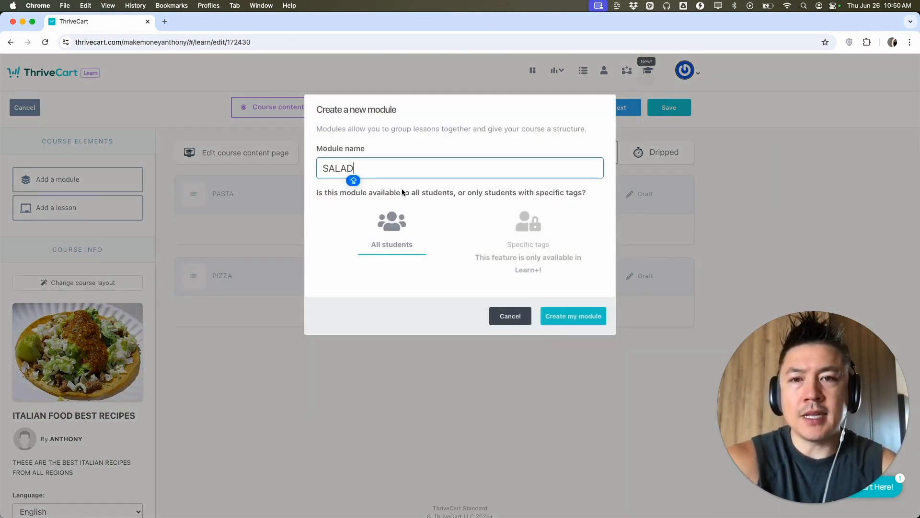
{"action": "left_click", "coordinate": [556, 317]}
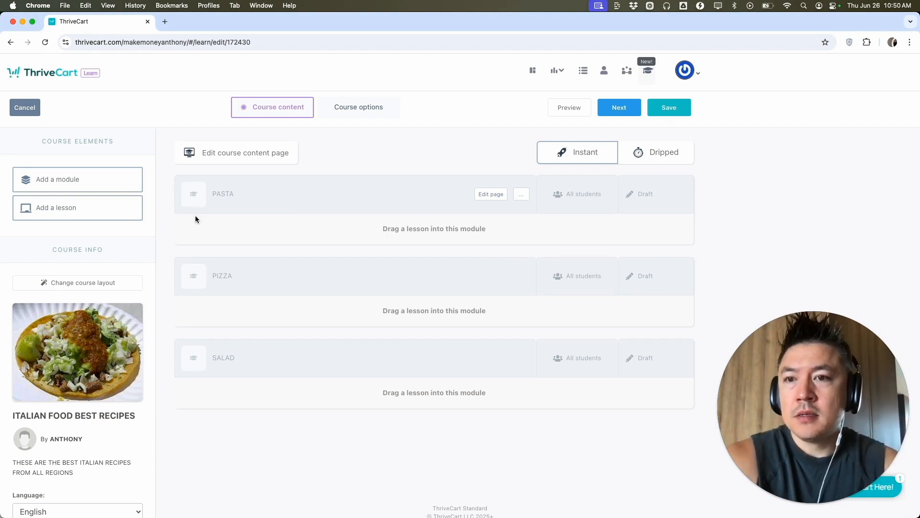
Create two lessons named "SPAGHETTI" and "CARBONARA", available to all students.
{"action": "left_click", "coordinate": [70, 213]}
{"action": "left_click", "coordinate": [382, 170]}
{"action": "type", "text": "SPAGHETTI"}
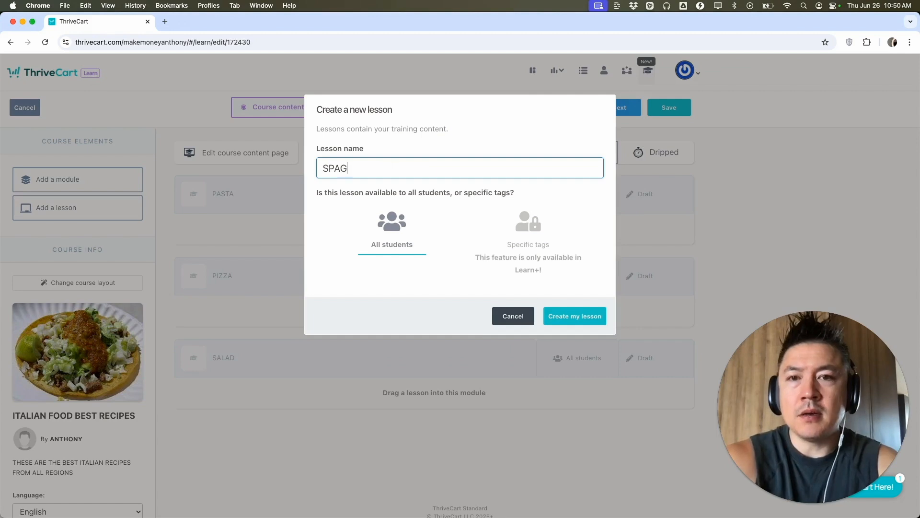
{"action": "left_click", "coordinate": [561, 320]}
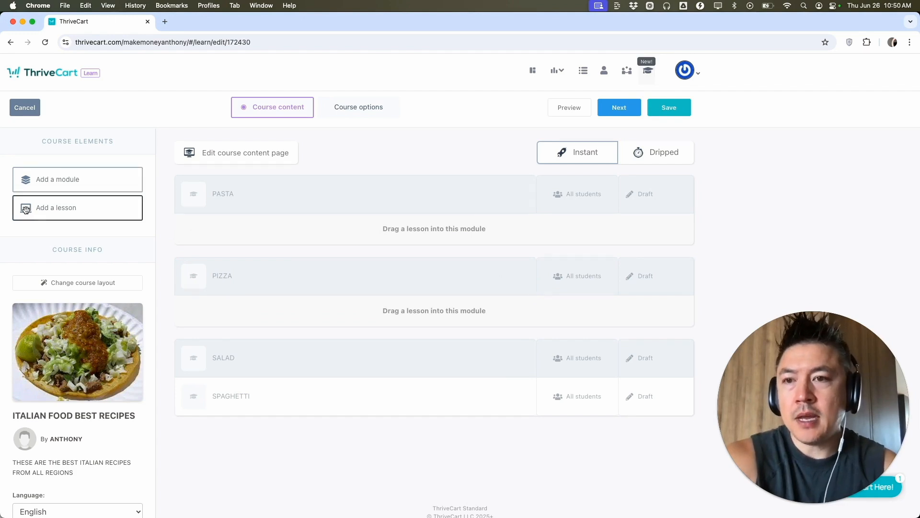
{"action": "left_click", "coordinate": [63, 211]}
{"action": "type", "text": "CARBONARA"}
{"action": "left_click", "coordinate": [582, 319]}
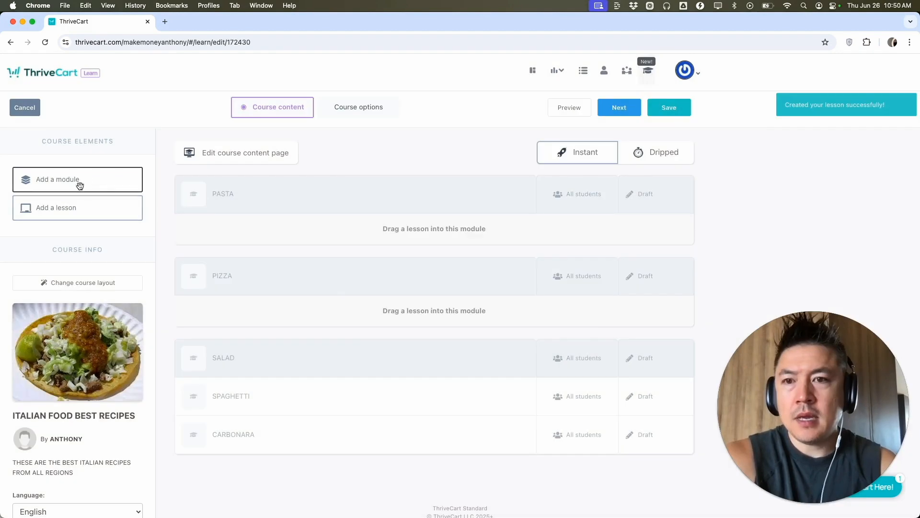
Create a lesson named "HAWAIIAN PIZZA", available to all students.
{"action": "left_click", "coordinate": [86, 211]}
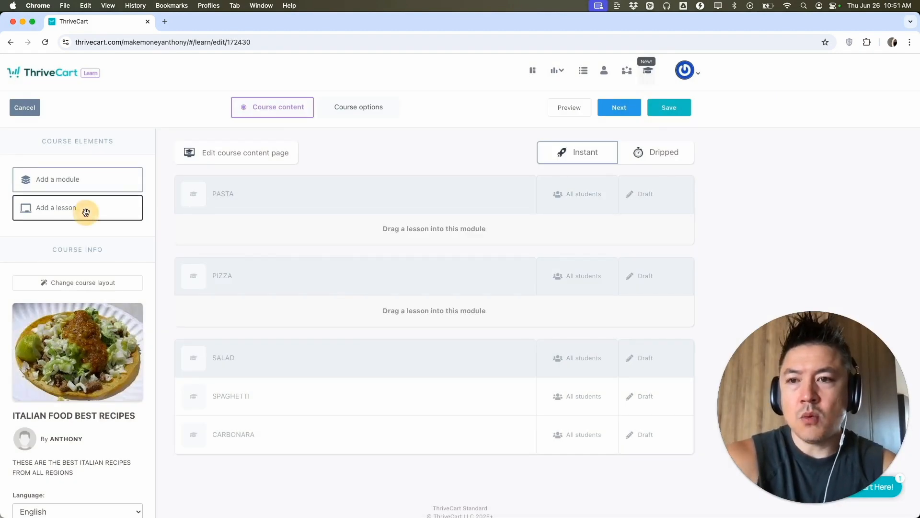
{"action": "type", "text": "HAWAIIAN PIZZA"}
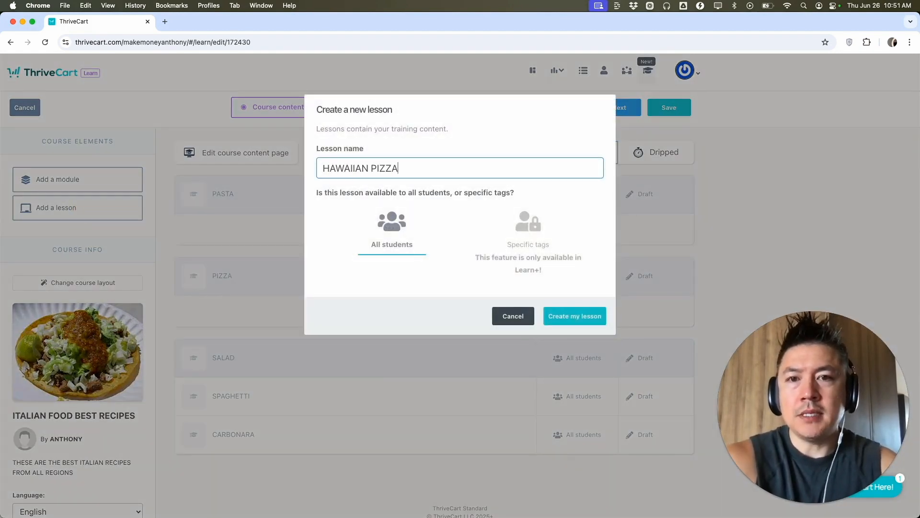
{"action": "left_click", "coordinate": [564, 316]}
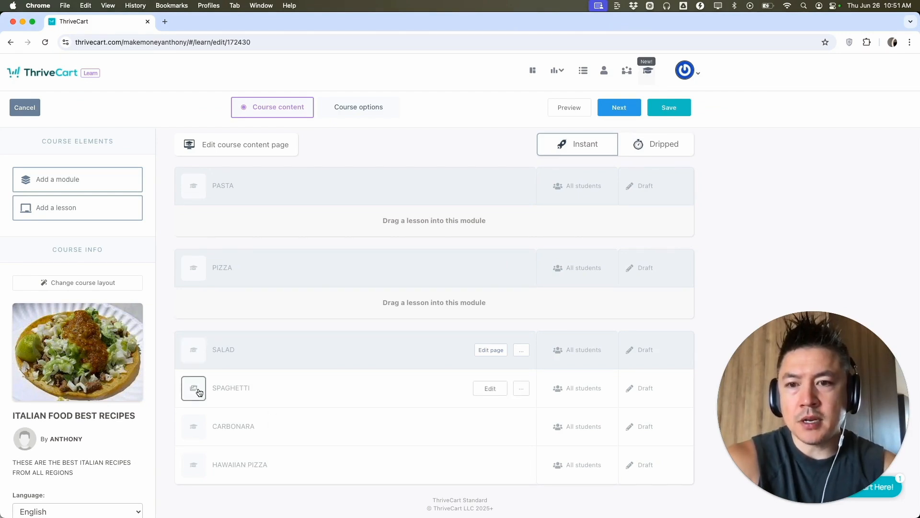
Move the SPAGHETTI and CARBONARA lessons into the PASTA module, in that order, and HAWAIIAN PIZZA into the PIZZA module.
{"action": "left_click_drag", "start_coordinate": [242, 383], "coordinate": [209, 214]}
{"action": "left_click_drag", "start_coordinate": [195, 435], "coordinate": [191, 315]}
{"action": "left_click_drag", "start_coordinate": [194, 409], "coordinate": [201, 244]}
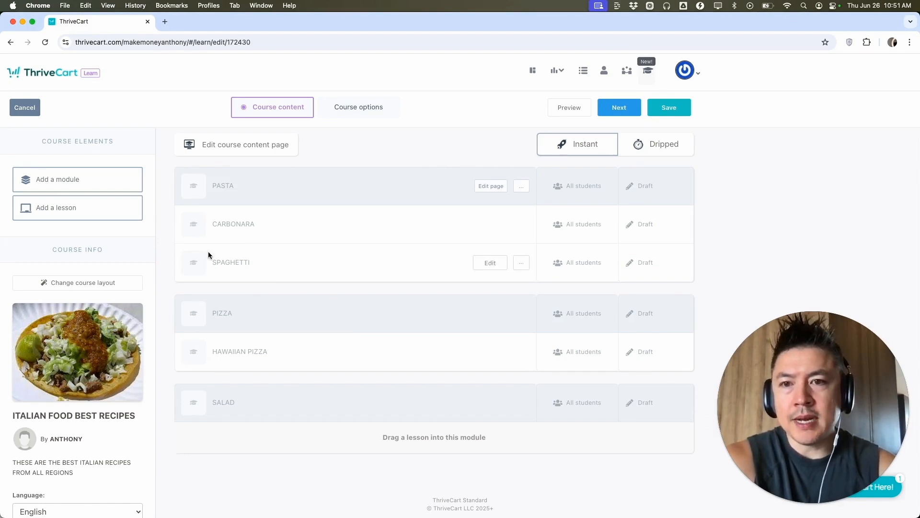
{"action": "left_click_drag", "start_coordinate": [204, 252], "coordinate": [201, 208]}
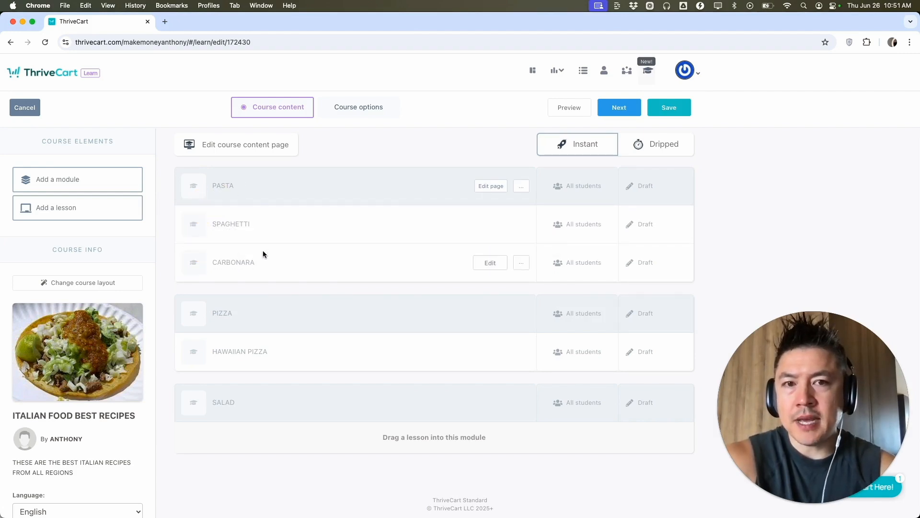
{"action": "scroll", "coordinate": [307, 225], "scroll_direction": "up", "scroll_amount": 1}
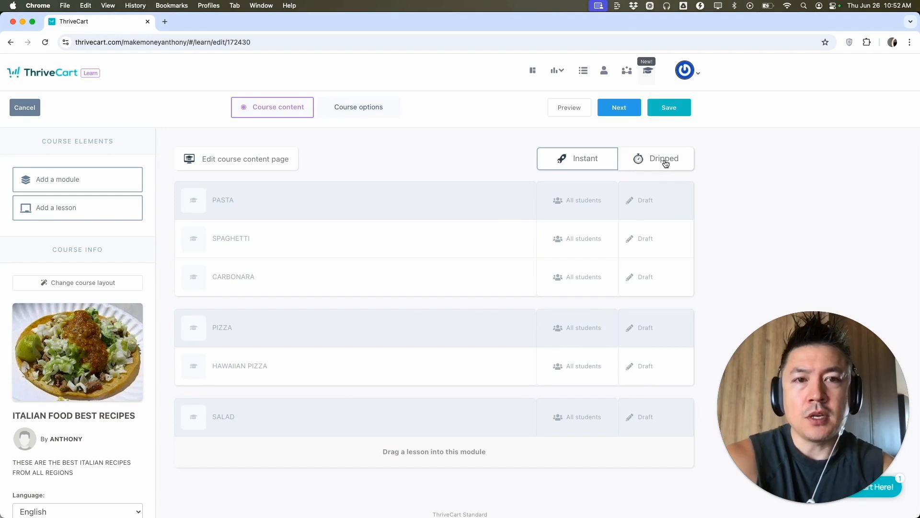
View the delivery options for dripped course content and dismiss them without choosing one.
{"action": "left_click", "coordinate": [637, 163]}
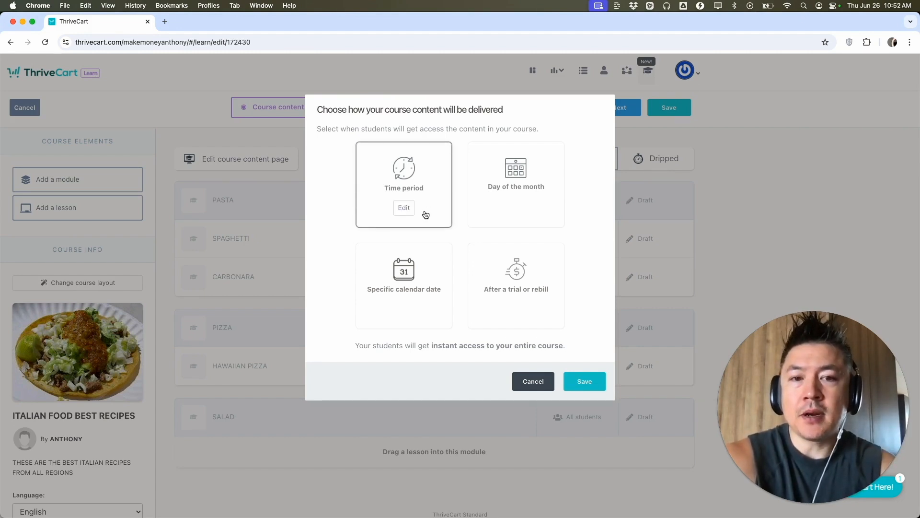
{"action": "left_click", "coordinate": [534, 379]}
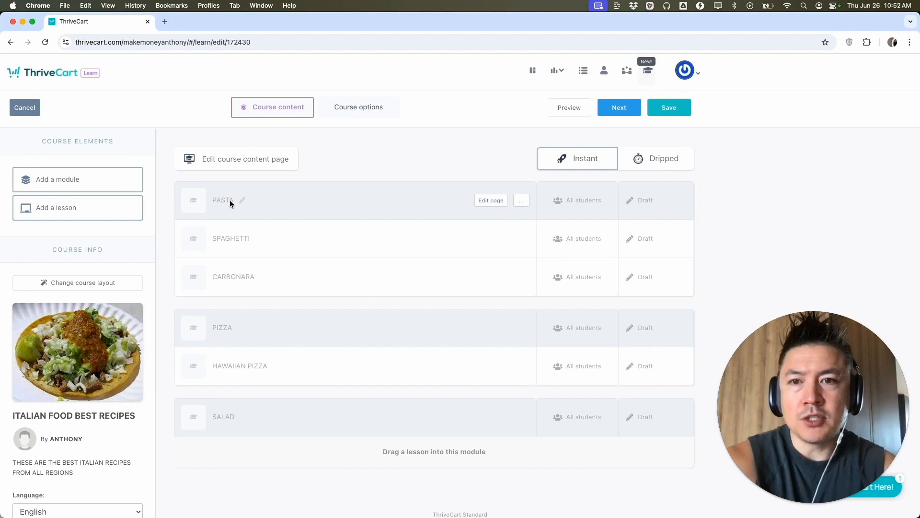
On the PASTA module page, add a text element below the lesson list reading "THIS IS THE BEST SET OF LESSONS ABOUT PASTA. DO NOT SKIP!".
{"action": "left_click", "coordinate": [490, 201]}
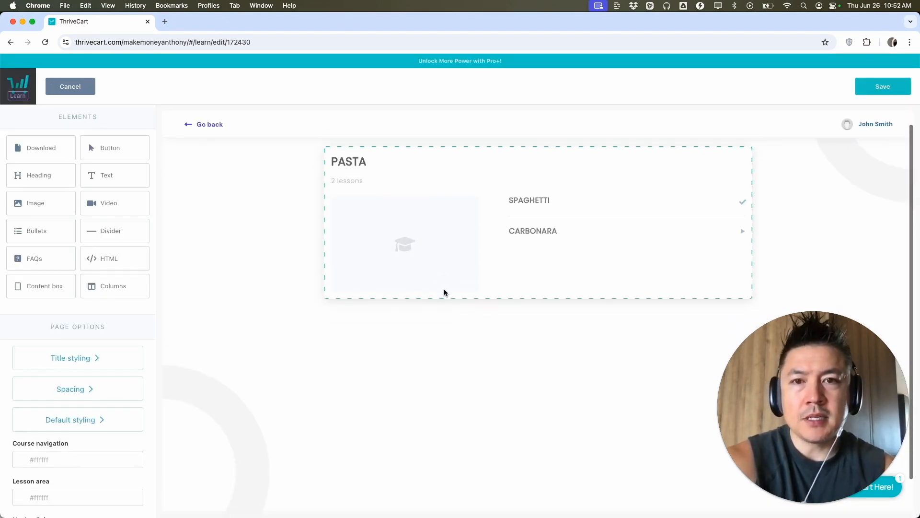
{"action": "left_click", "coordinate": [369, 167]}
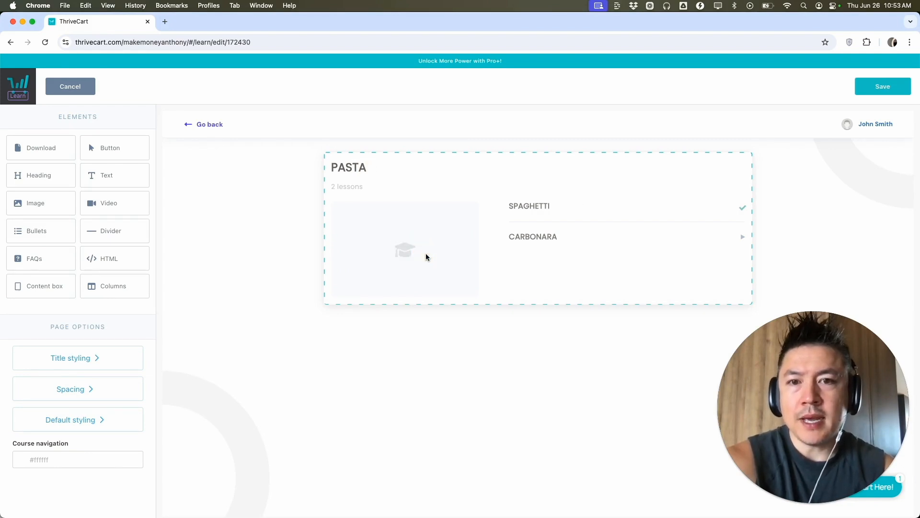
{"action": "left_click", "coordinate": [101, 175]}
{"action": "left_click_drag", "start_coordinate": [101, 175], "coordinate": [429, 344]}
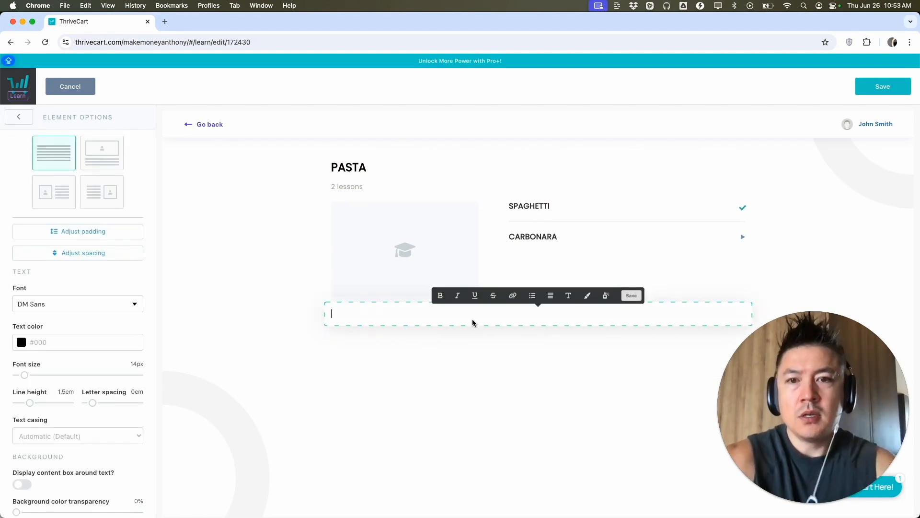
{"action": "type", "text": "THIS IS THE BES"}
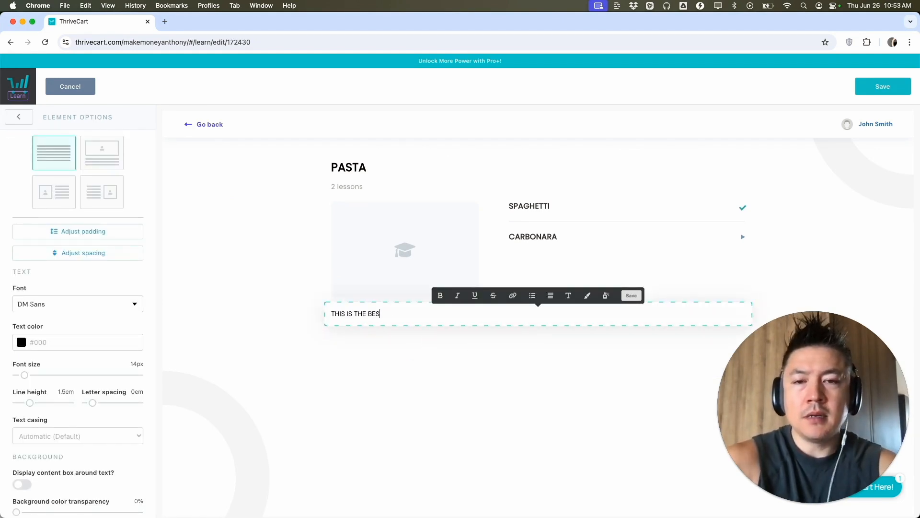
{"action": "type", "text": "T SET OF LESSONS"}
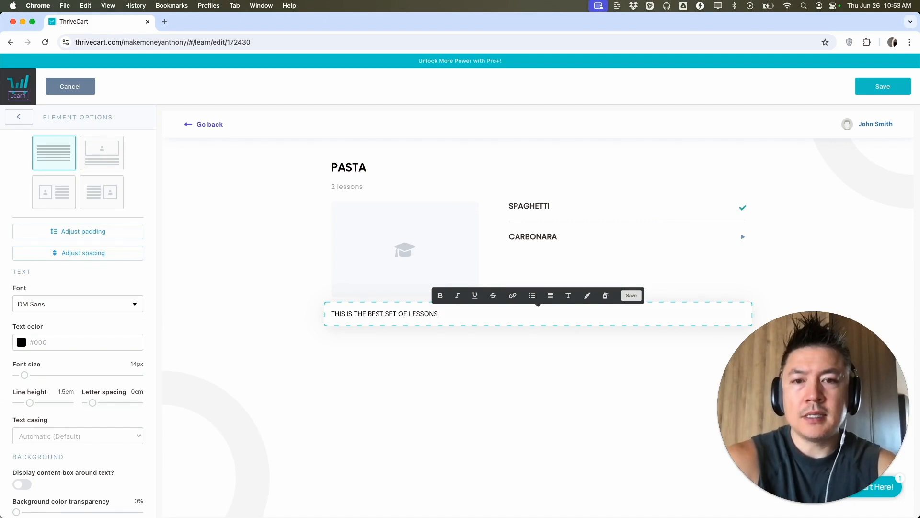
{"action": "type", "text": " ABOUT PASTA. DO NOT SKIP!"}
{"action": "left_click", "coordinate": [262, 265]}
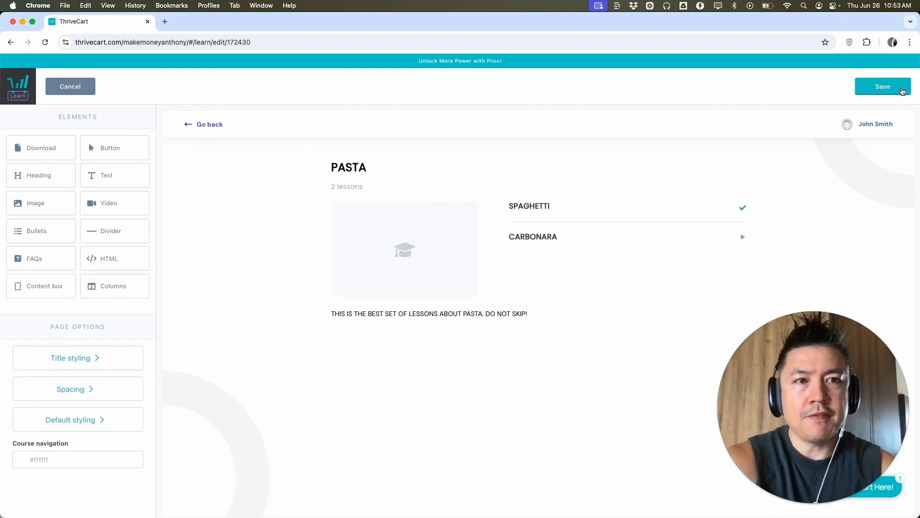
Add a video element below the text on the PASTA module page and save the page.
{"action": "left_click_drag", "start_coordinate": [110, 198], "coordinate": [493, 391]}
{"action": "left_click_drag", "start_coordinate": [102, 208], "coordinate": [470, 411]}
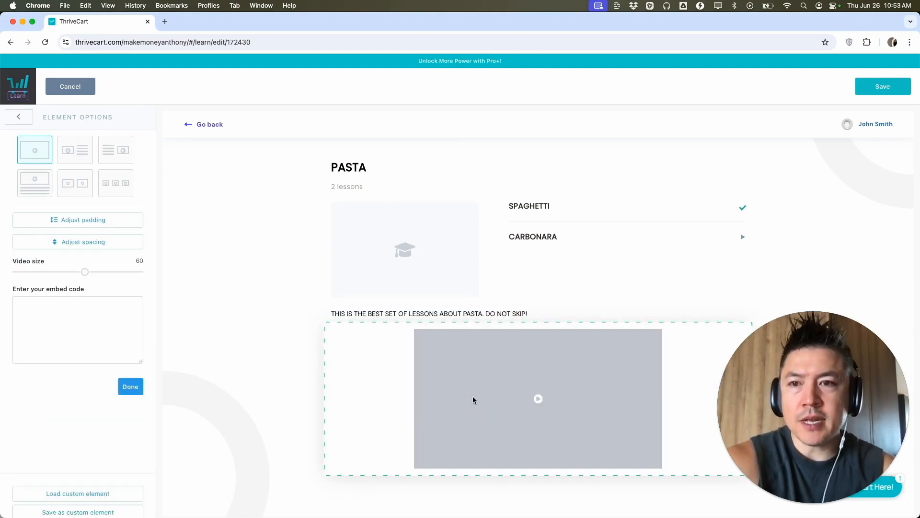
{"action": "left_click", "coordinate": [876, 89]}
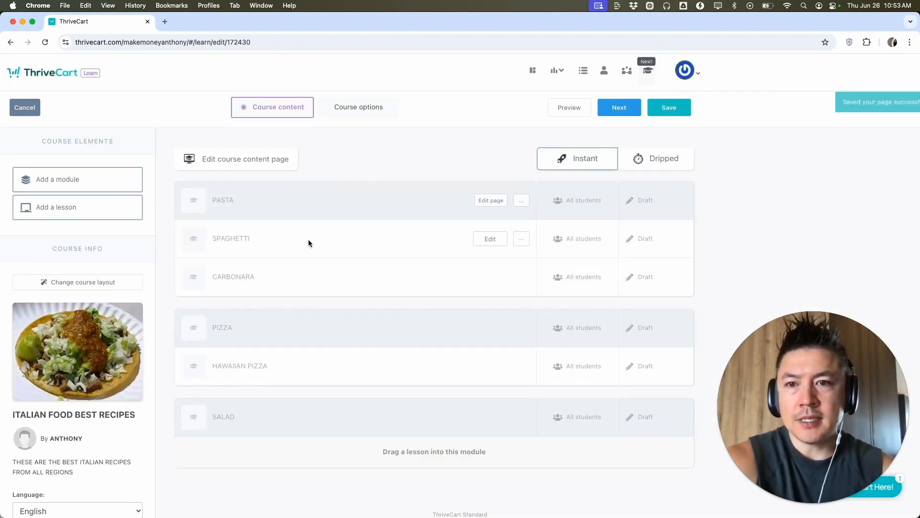
Open the SPAGHETTI lesson for editing and replace its placeholder heading with "THIS IS ABOUT THE BEST SPAGHETTI".
{"action": "left_click", "coordinate": [490, 239]}
{"action": "left_click", "coordinate": [490, 213]}
{"action": "triple_click", "coordinate": [482, 213]}
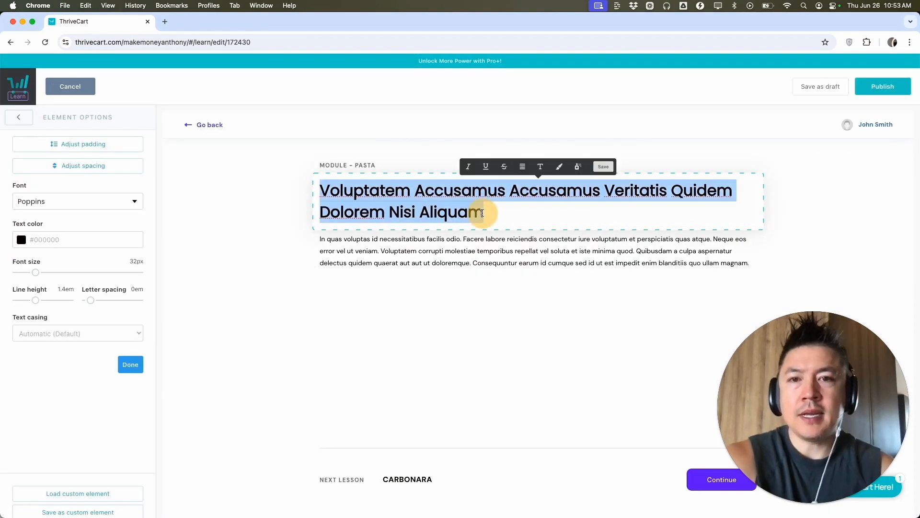
{"action": "type", "text": "THIS IS ABOUT THE BEST SPAGHETTI!"}
Replace the lesson's placeholder paragraph with "INGREDIENTS:" followed by NOODLES, TOMATOES, OLIVES, ONIONS, GARLIC and SUGAR on separate lines.
{"action": "left_click", "coordinate": [433, 253]}
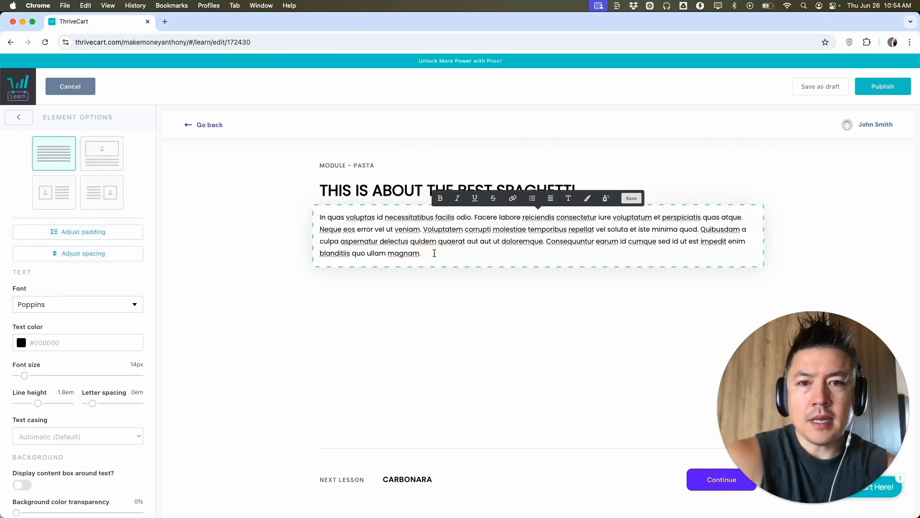
{"action": "left_click_drag", "start_coordinate": [434, 253], "coordinate": [354, 222]}
{"action": "left_click", "coordinate": [302, 220]}
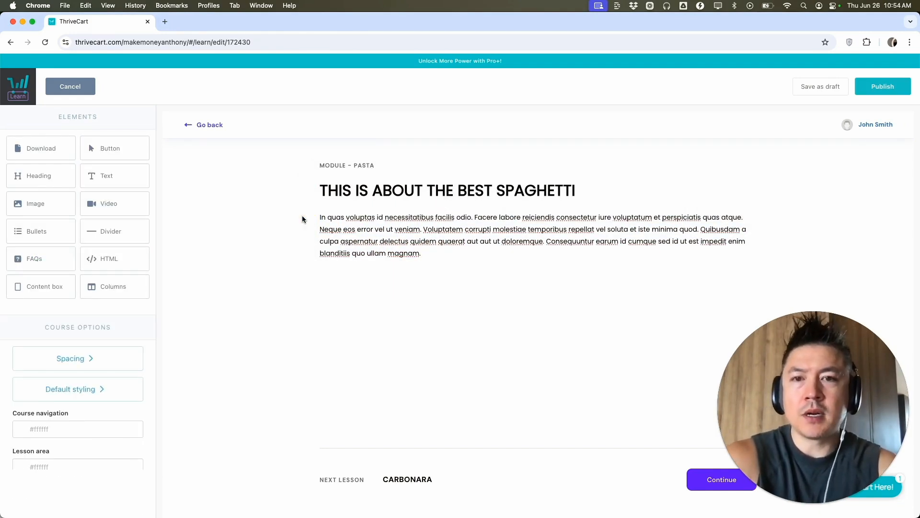
{"action": "left_click", "coordinate": [451, 255]}
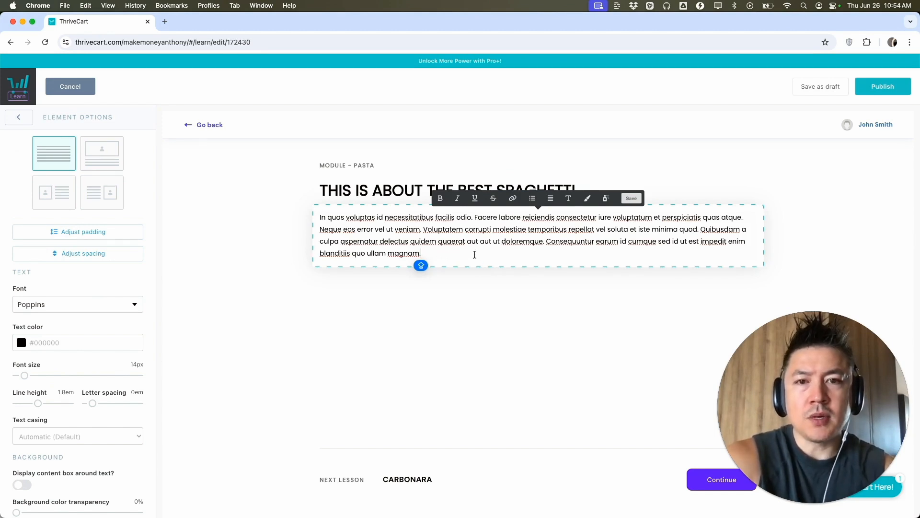
{"action": "left_click", "coordinate": [446, 245]}
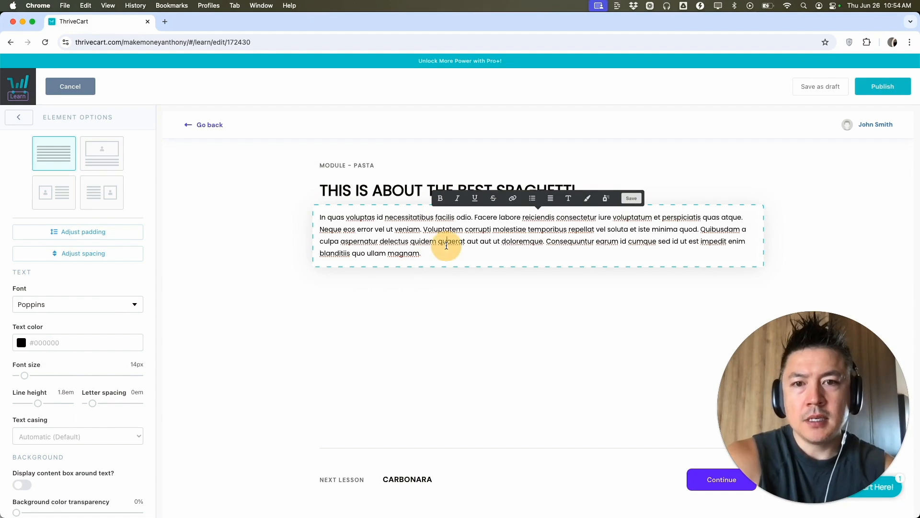
{"action": "left_click_drag", "start_coordinate": [427, 255], "coordinate": [318, 212]}
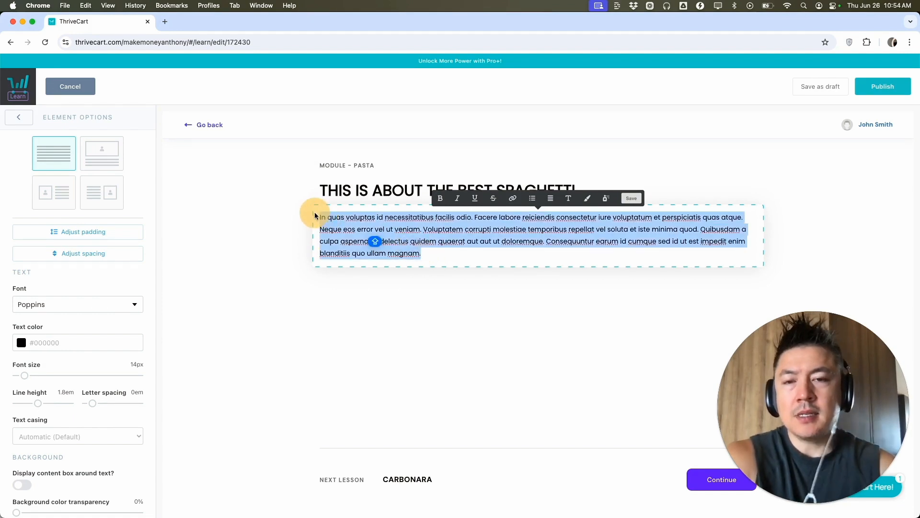
{"action": "type", "text": "INGREDIENTS:"}
{"action": "key", "text": "Return"}
{"action": "type", "text": "NOODLES"}
{"action": "key", "text": "Return"}
{"action": "type", "text": "TOMATOES"}
{"action": "key", "text": "Return"}
{"action": "type", "text": "OLIVES"}
{"action": "key", "text": "Return"}
{"action": "type", "text": "ONIONS"}
{"action": "key", "text": "Return"}
{"action": "type", "text": "GARLIC"}
{"action": "key", "text": "Return"}
{"action": "type", "text": "SUGAR"}
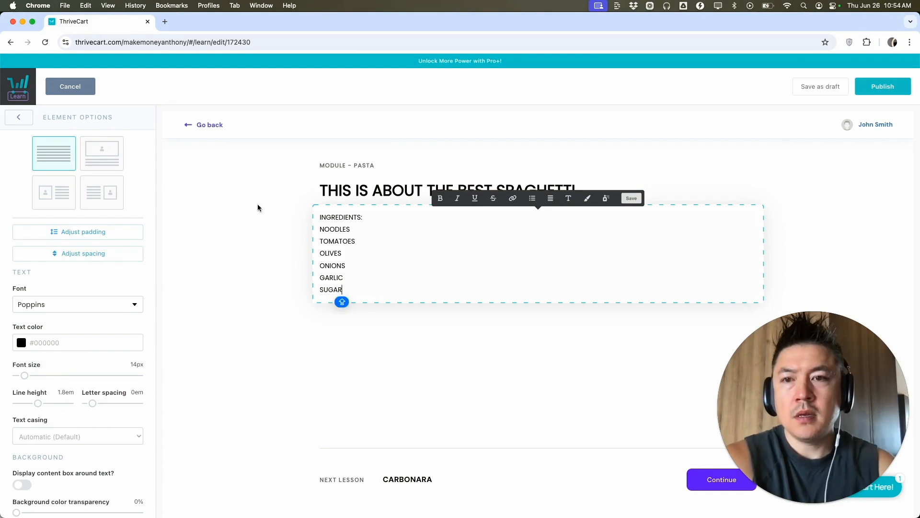
{"action": "left_click", "coordinate": [257, 203]}
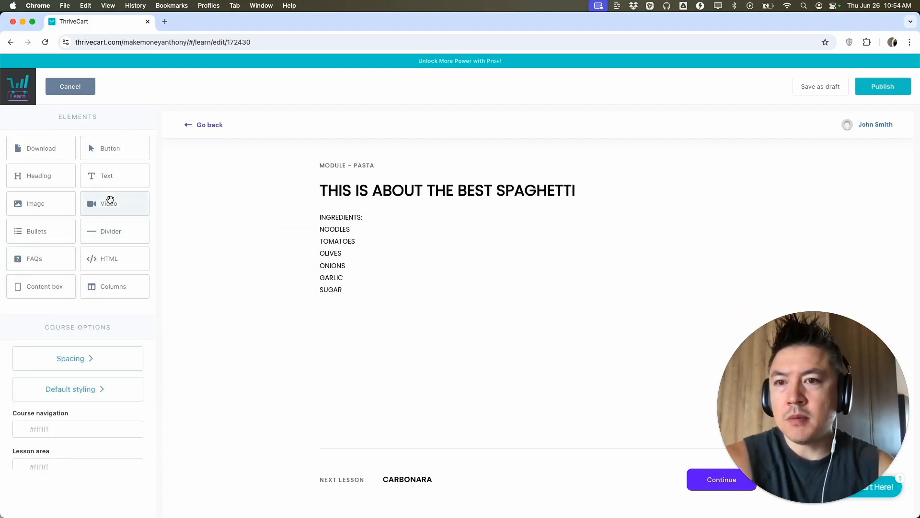
Insert the food photo from the image library between the lesson's heading and the ingredients text.
{"action": "left_click_drag", "start_coordinate": [51, 204], "coordinate": [382, 253]}
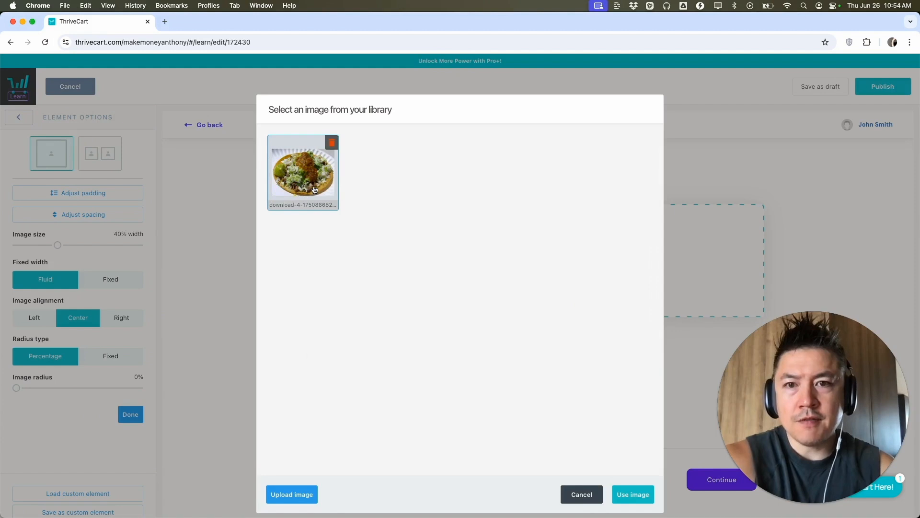
{"action": "left_click", "coordinate": [633, 494]}
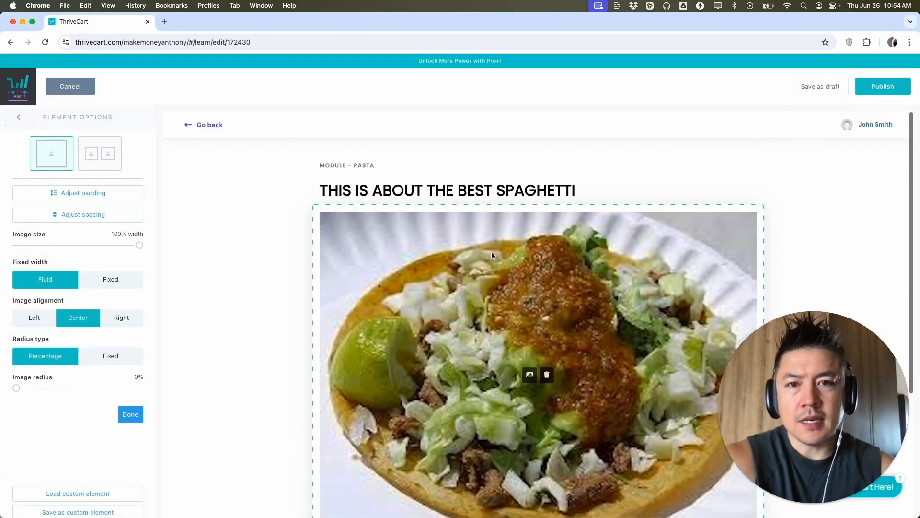
{"action": "scroll", "coordinate": [479, 182], "scroll_direction": "down", "scroll_amount": 2}
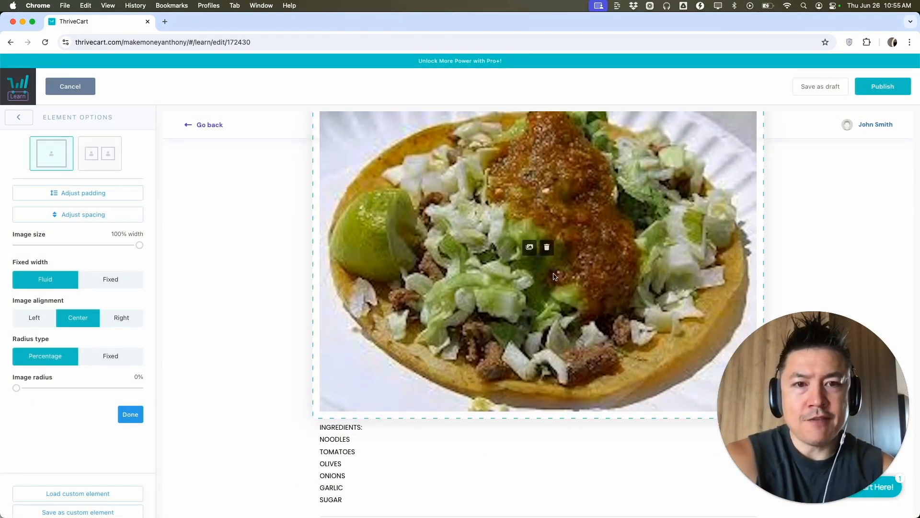
{"action": "scroll", "coordinate": [373, 402], "scroll_direction": "down", "scroll_amount": 2}
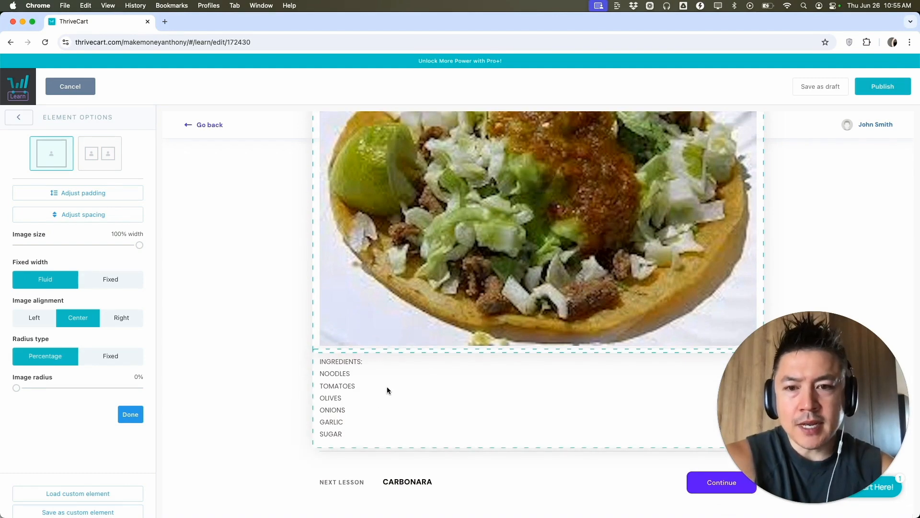
{"action": "left_click", "coordinate": [24, 117]}
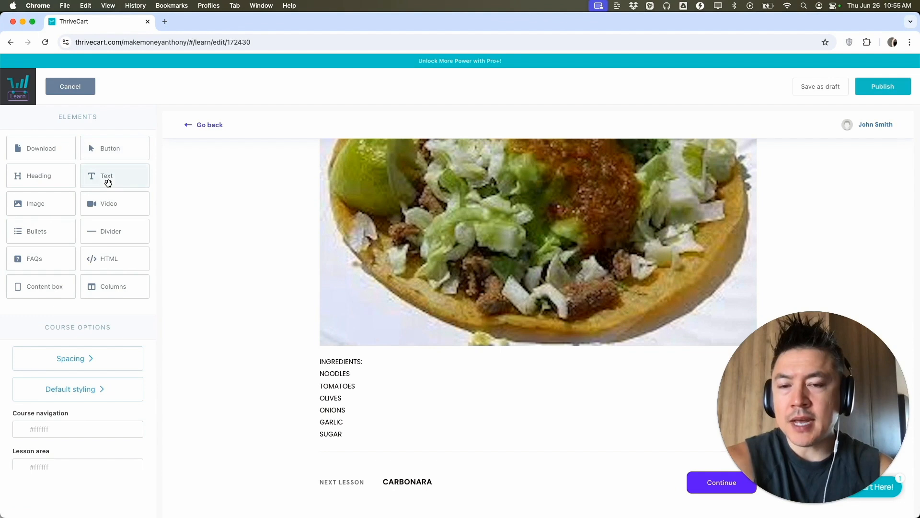
Add a text element below the ingredients with the lines "INSTRUCTIONS:", "STEP 1:", "STEP 2:" and "STEP 456:".
{"action": "left_click_drag", "start_coordinate": [107, 179], "coordinate": [421, 477]}
{"action": "left_click", "coordinate": [366, 435]}
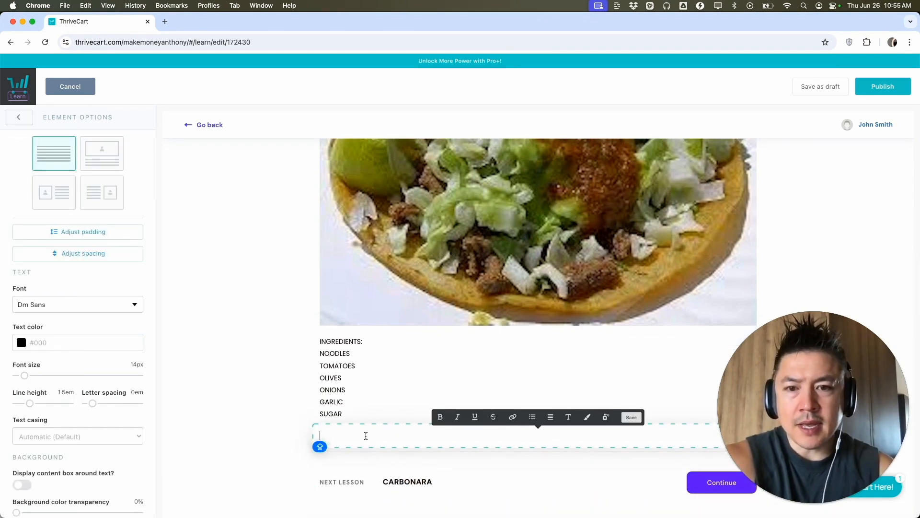
{"action": "type", "text": "INSTRUCTIONS:"}
{"action": "key", "text": "Return"}
{"action": "type", "text": "STEP "}
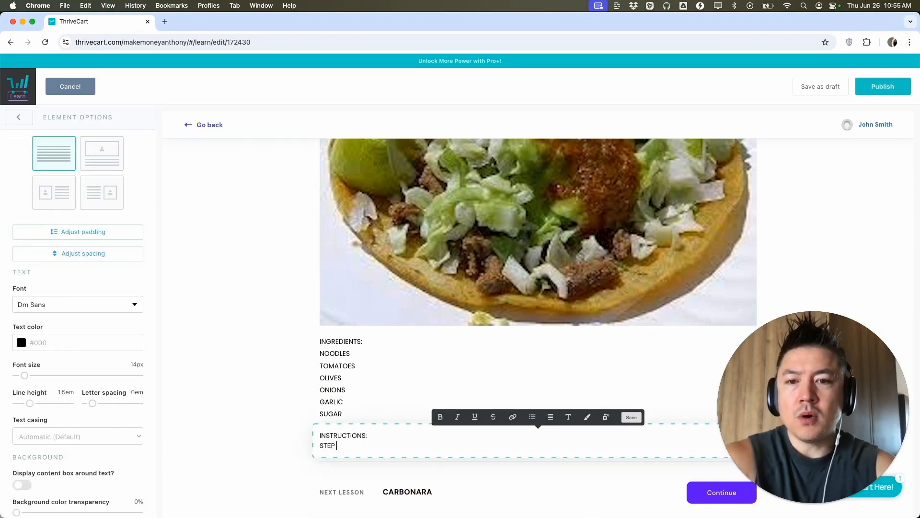
{"action": "type", "text": "1:"}
{"action": "key", "text": "Return"}
{"action": "type", "text": "STEP 2:"}
{"action": "key", "text": "Return"}
{"action": "type", "text": "STEP 456:"}
{"action": "left_click", "coordinate": [290, 407]}
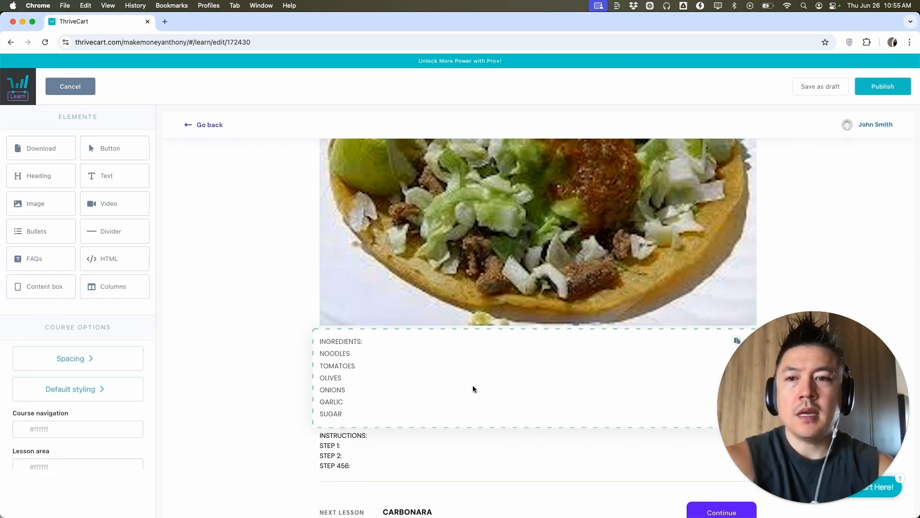
Insert a video element between the ingredients and the instructions, leaving its embed code empty.
{"action": "scroll", "coordinate": [473, 388], "scroll_direction": "down", "scroll_amount": 1}
{"action": "left_click_drag", "start_coordinate": [125, 219], "coordinate": [413, 409]}
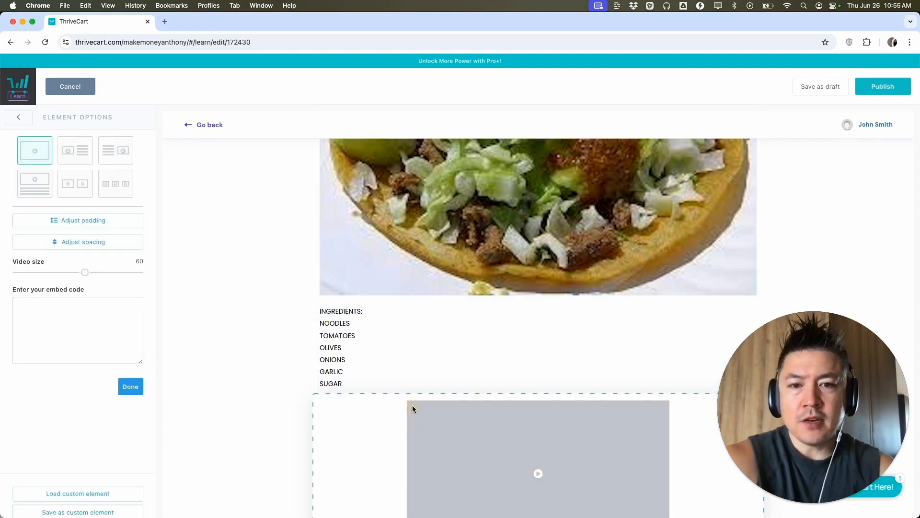
{"action": "scroll", "coordinate": [466, 362], "scroll_direction": "down", "scroll_amount": 3}
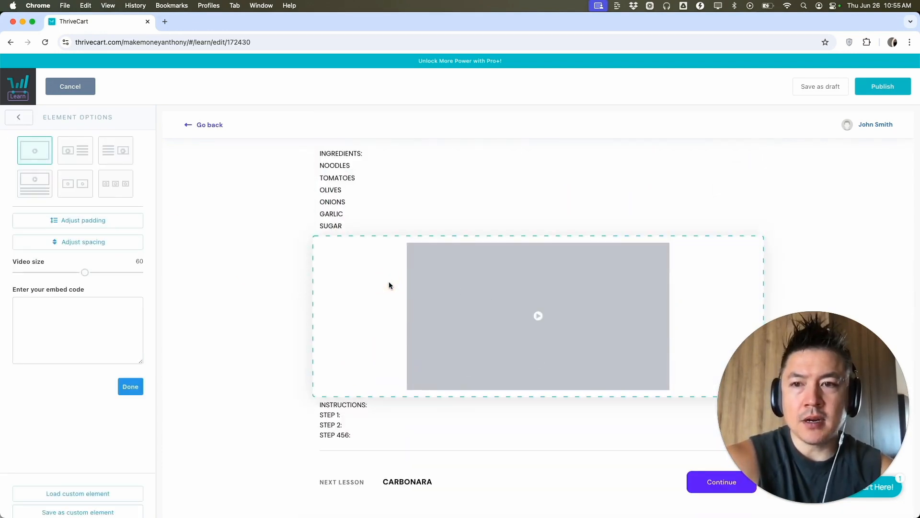
{"action": "left_click", "coordinate": [45, 312]}
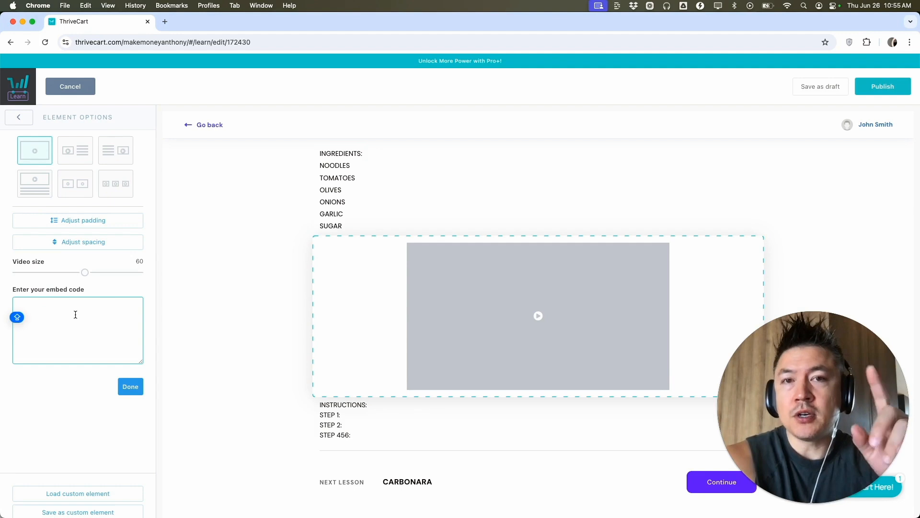
{"action": "left_click", "coordinate": [131, 386]}
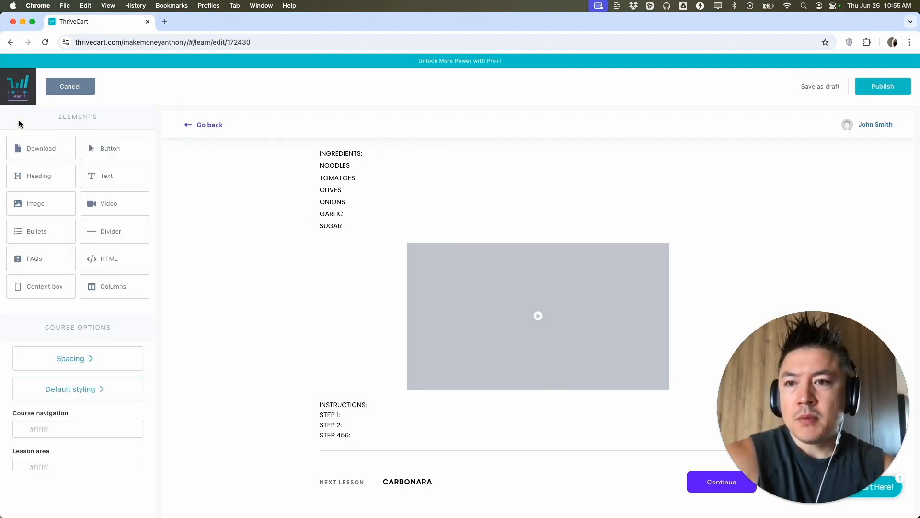
Review the finished SPAGHETTI lesson page from heading to instructions and publish it.
{"action": "scroll", "coordinate": [485, 367], "scroll_direction": "up", "scroll_amount": 6}
{"action": "scroll", "coordinate": [513, 301], "scroll_direction": "up", "scroll_amount": 2}
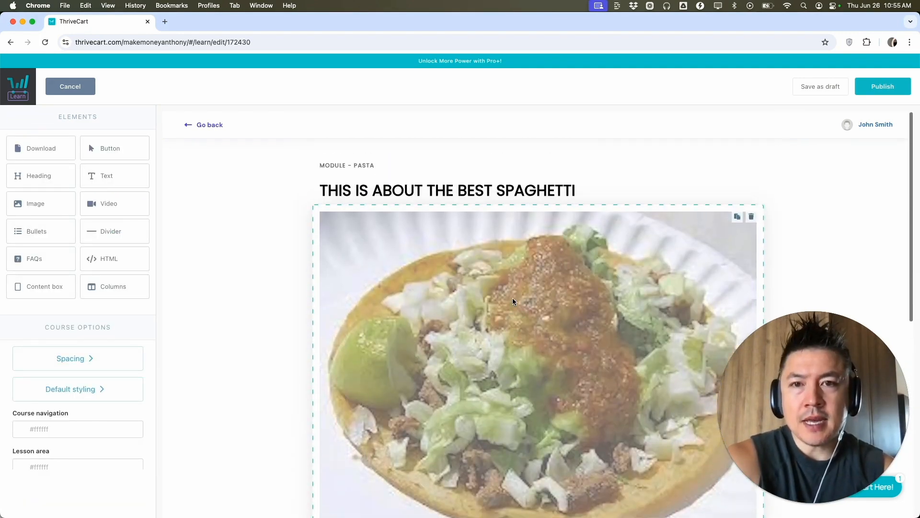
{"action": "scroll", "coordinate": [513, 301], "scroll_direction": "down", "scroll_amount": 10}
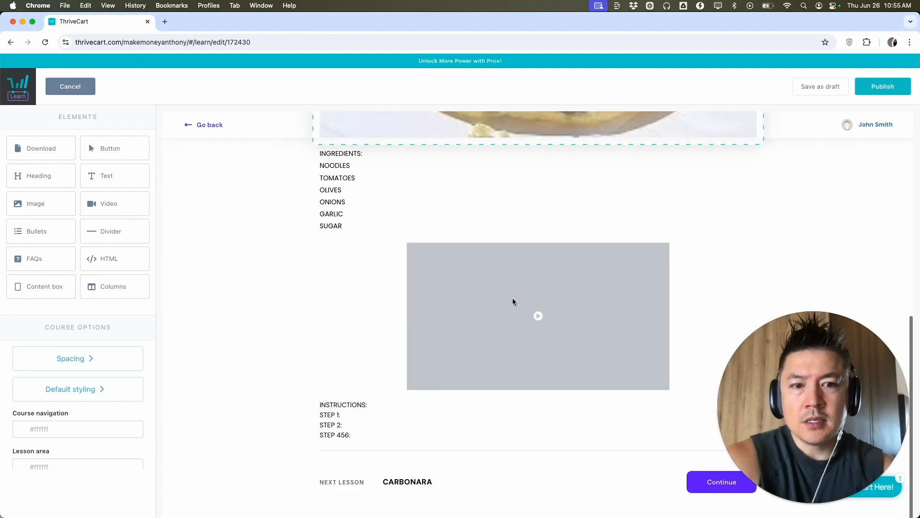
{"action": "scroll", "coordinate": [513, 301], "scroll_direction": "up", "scroll_amount": 10}
{"action": "left_click", "coordinate": [882, 86]}
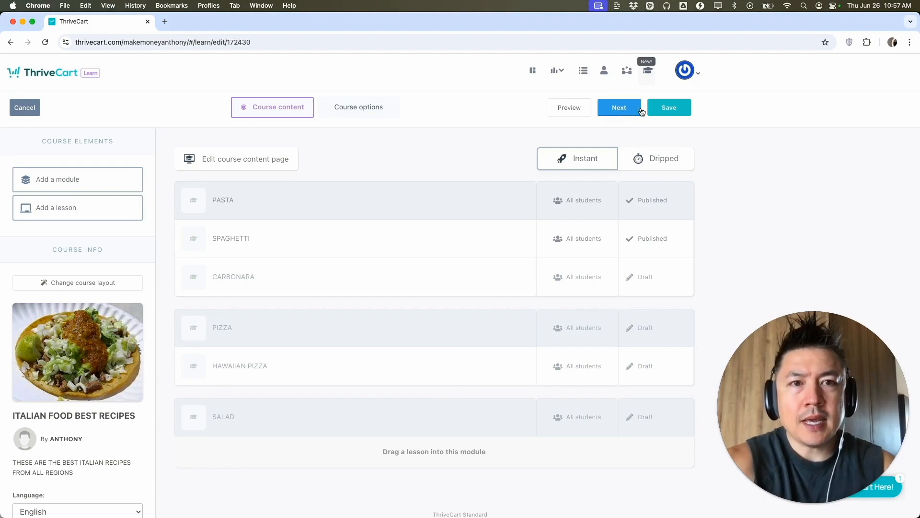
Save the ITALIAN FOOD BEST RECIPES course and return to the courses dashboard.
{"action": "left_click", "coordinate": [668, 111]}
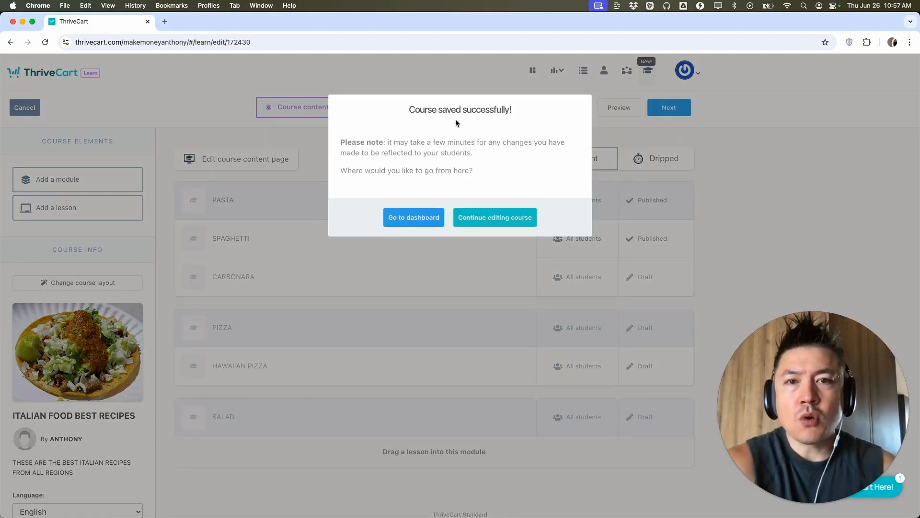
{"action": "left_click", "coordinate": [424, 222]}
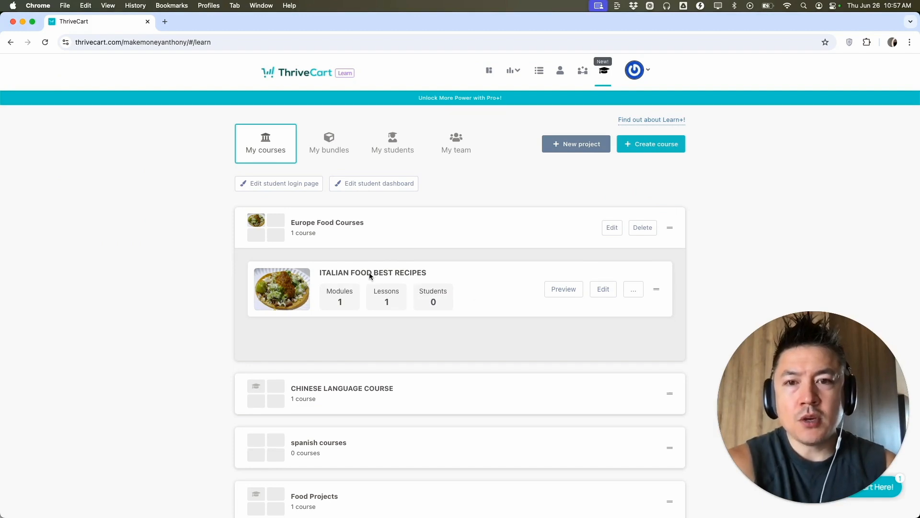
Check the extra options of the ITALIAN FOOD BEST RECIPES course and view its quick link.
{"action": "scroll", "coordinate": [502, 312], "scroll_direction": "down", "scroll_amount": 1}
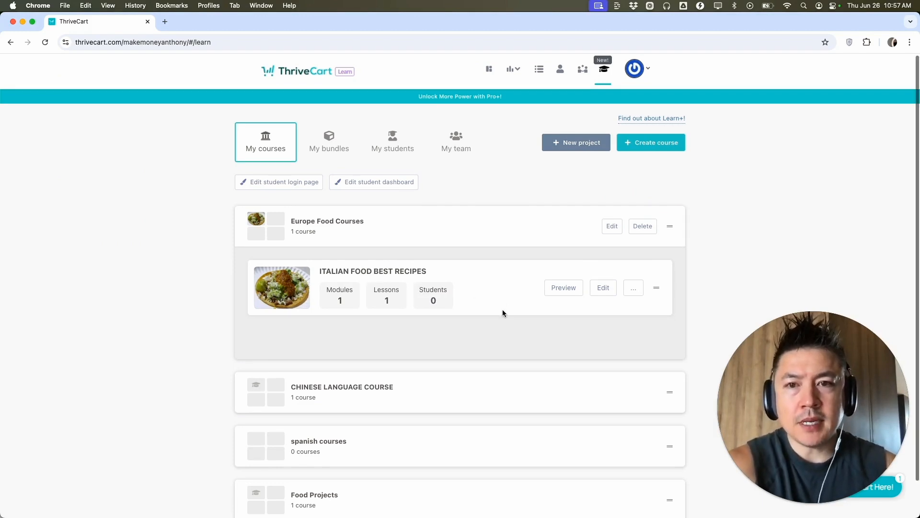
{"action": "scroll", "coordinate": [502, 313], "scroll_direction": "down", "scroll_amount": 1}
{"action": "mouse_move", "coordinate": [594, 296]}
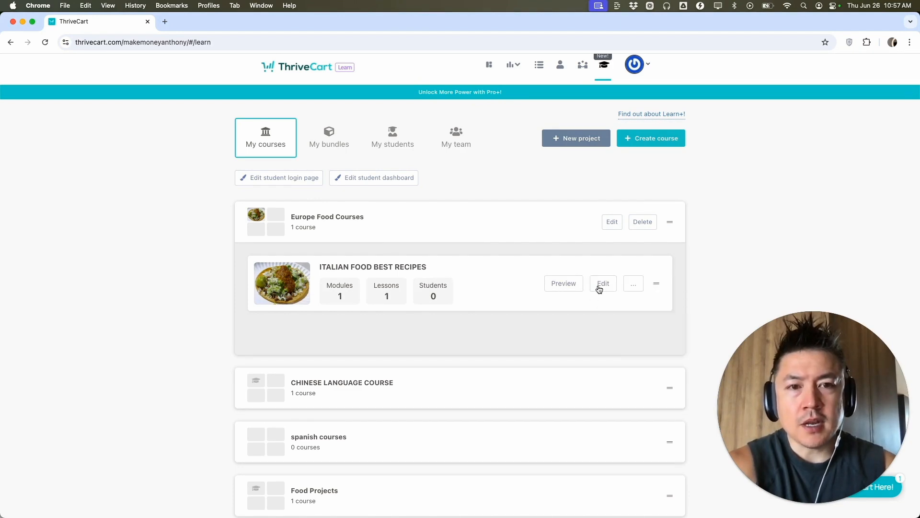
{"action": "mouse_move", "coordinate": [633, 286]}
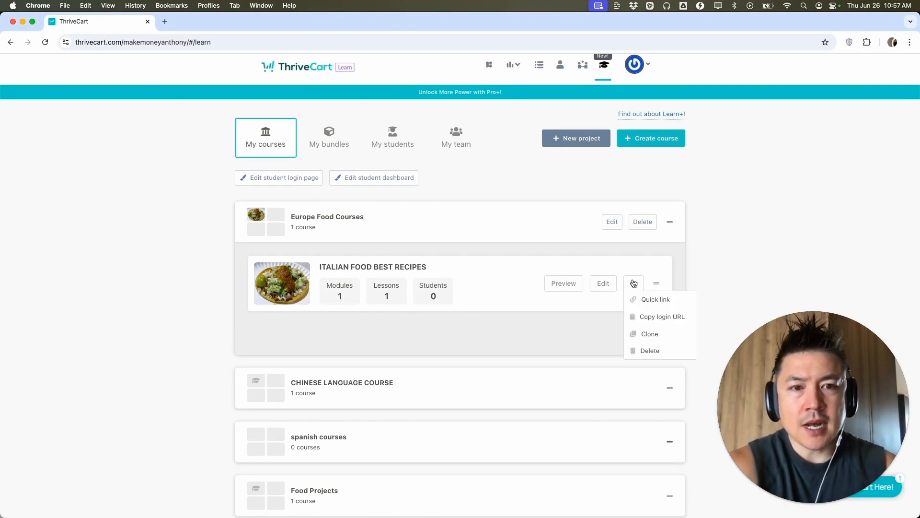
{"action": "left_click", "coordinate": [648, 301]}
{"action": "left_click", "coordinate": [576, 263]}
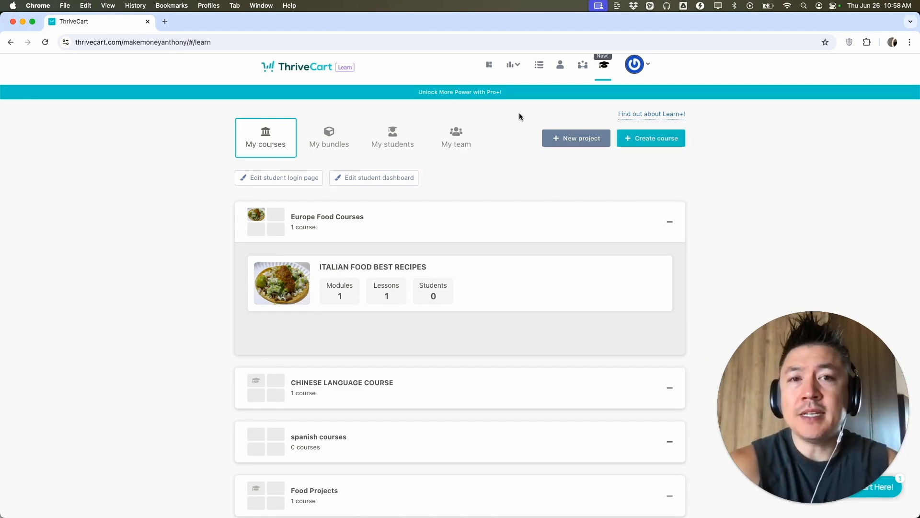
Create a new digital product from the products page.
{"action": "left_click", "coordinate": [539, 64]}
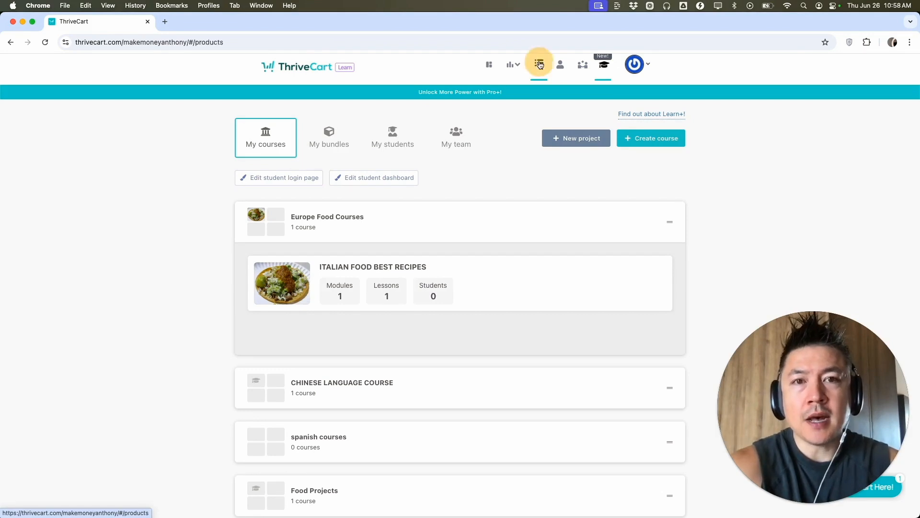
{"action": "left_click", "coordinate": [485, 155]}
{"action": "left_click", "coordinate": [411, 144]}
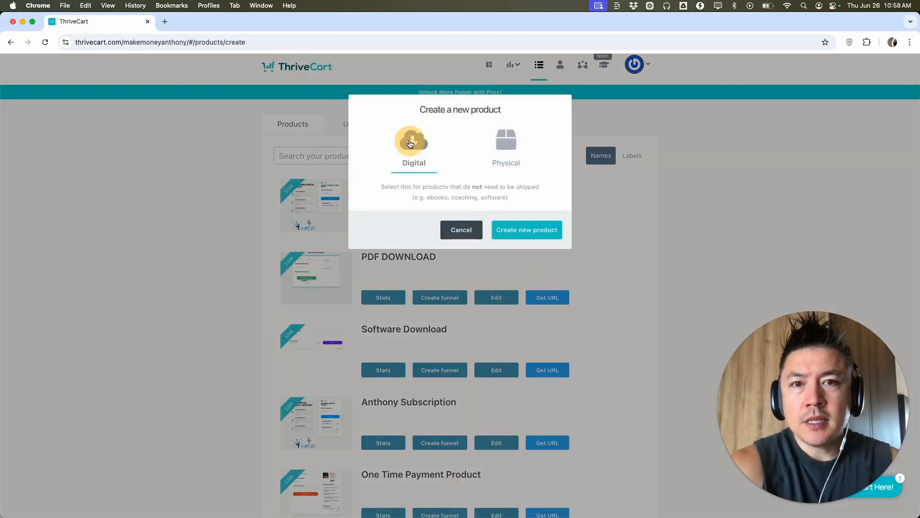
{"action": "left_click", "coordinate": [531, 230]}
Name the product "ITALIAN FOOD BEST COURSE RECIPES".
{"action": "triple_click", "coordinate": [363, 229]}
{"action": "key", "text": "BackSpace"}
{"action": "key", "text": "Caps_Lock"}
{"action": "type", "text": "ITALIAN FOOD "}
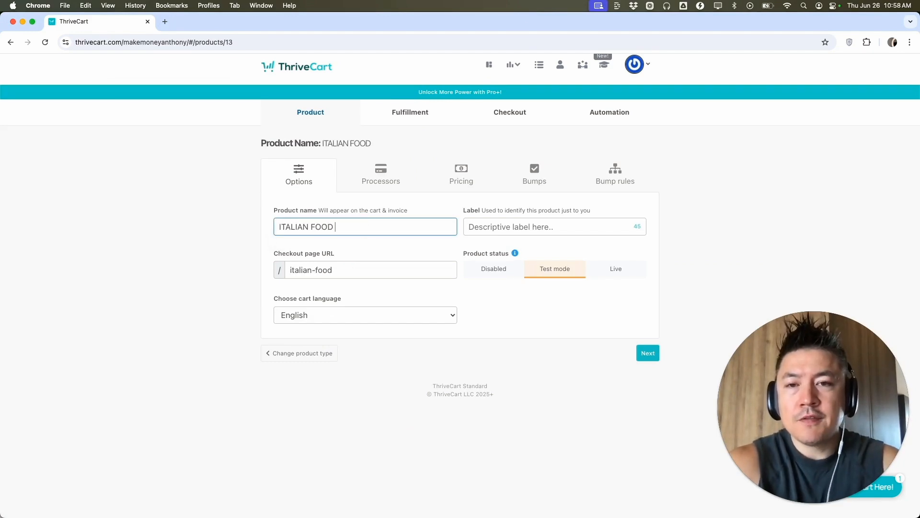
{"action": "type", "text": "BEST COURSE RECIPES"}
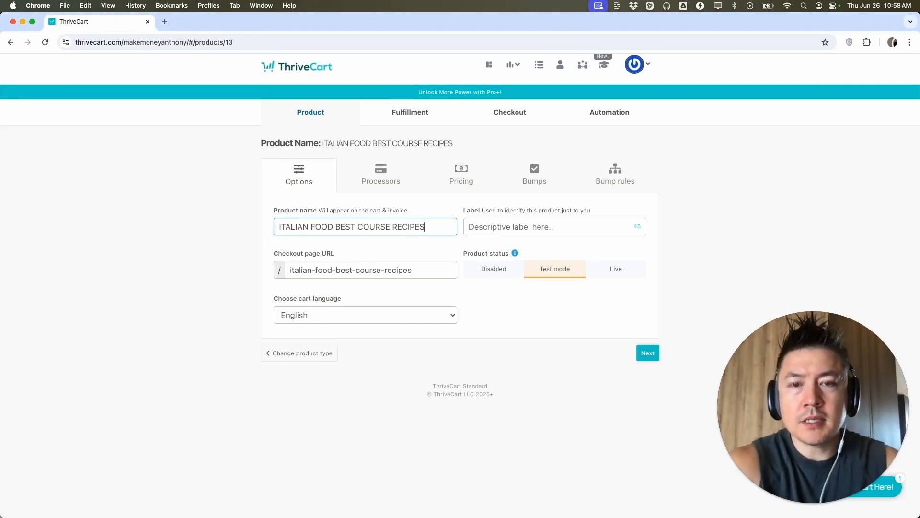
Set the product status to Live and activate PayPal as its payment processor.
{"action": "left_click", "coordinate": [618, 269]}
{"action": "left_click", "coordinate": [382, 180]}
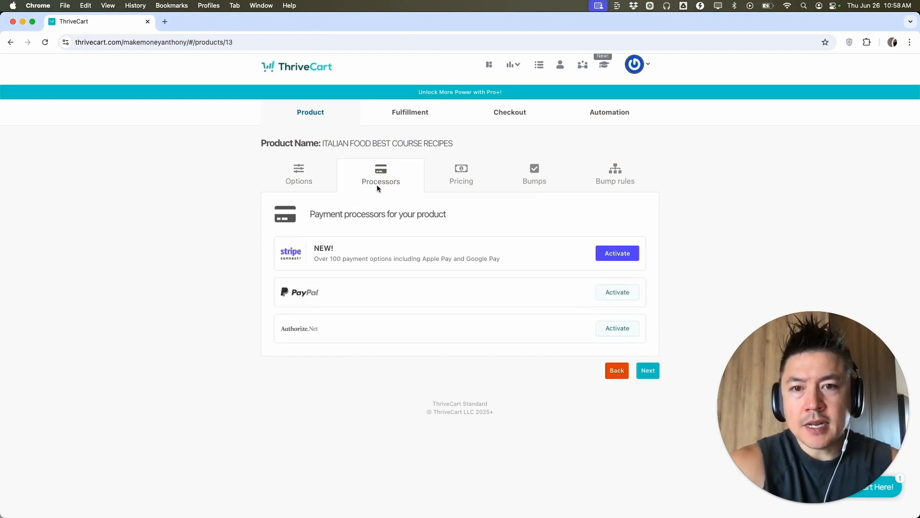
{"action": "left_click", "coordinate": [623, 295]}
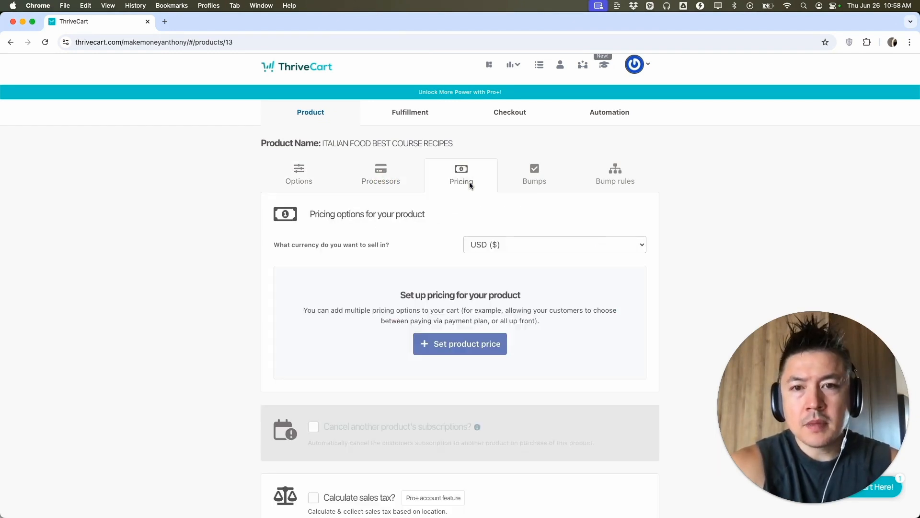
Add a one-time fee pricing option of $500 with no trial period and save it.
{"action": "left_click", "coordinate": [467, 345]}
{"action": "left_click", "coordinate": [359, 145]}
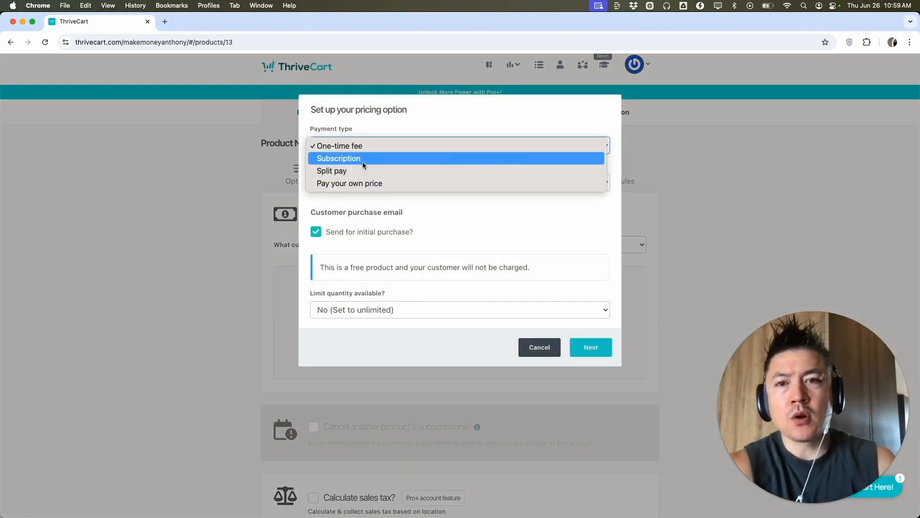
{"action": "left_click", "coordinate": [381, 146]}
{"action": "left_click", "coordinate": [370, 181]}
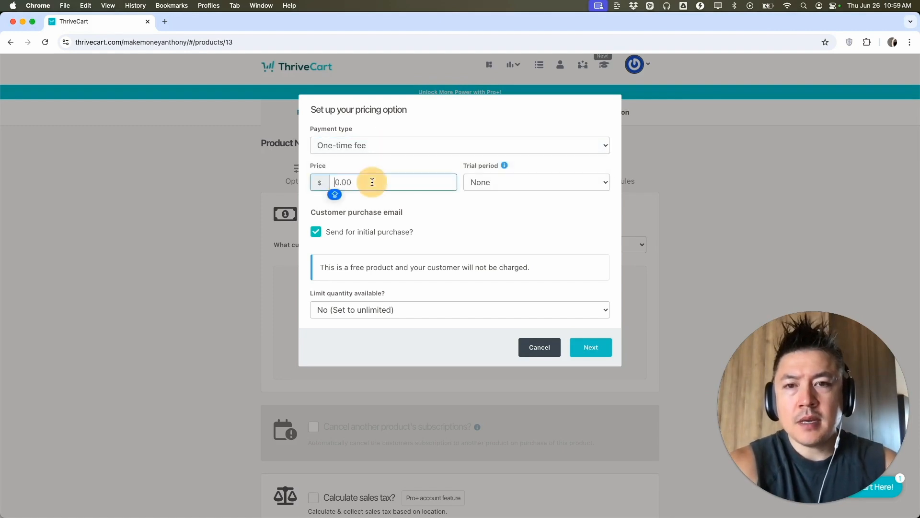
{"action": "type", "text": "5000"}
{"action": "key", "text": "BackSpace"}
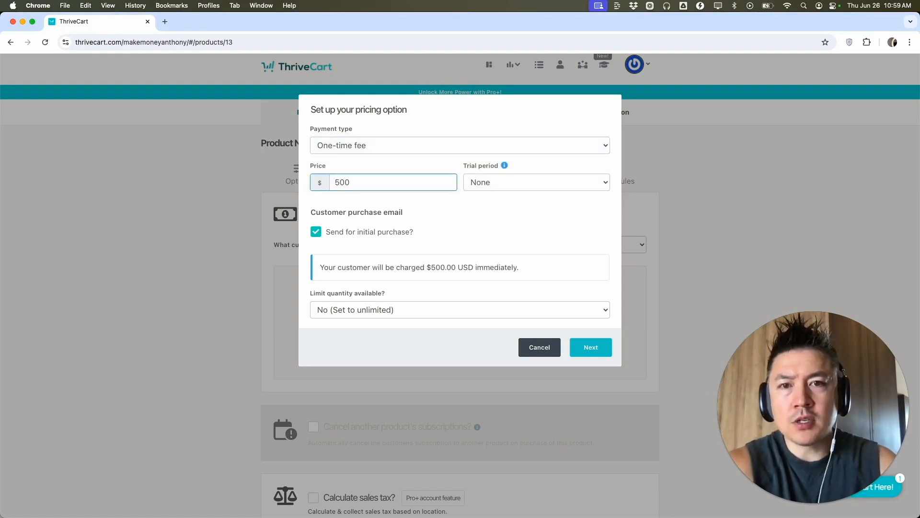
{"action": "left_click", "coordinate": [503, 187]}
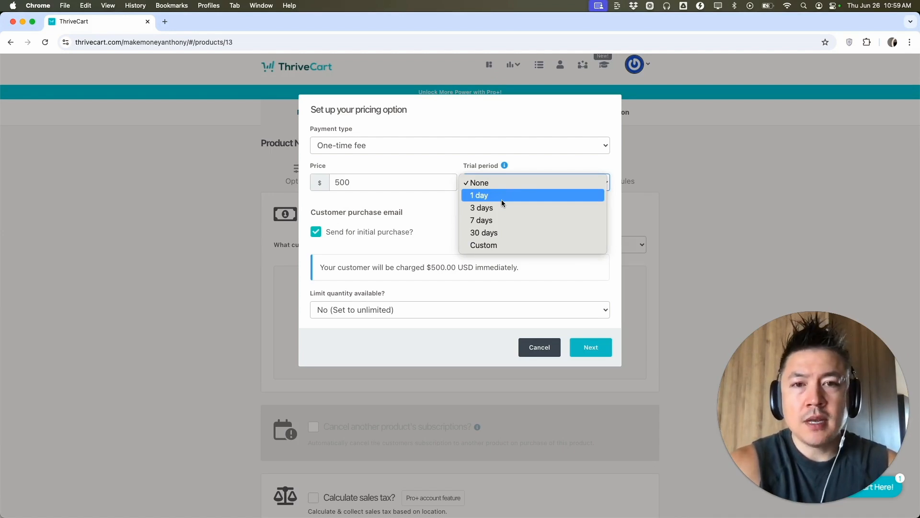
{"action": "left_click", "coordinate": [480, 182]}
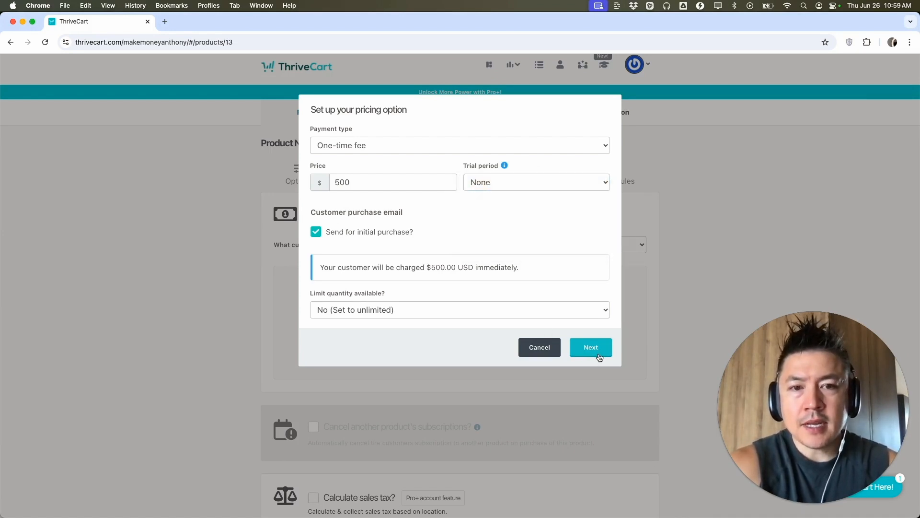
{"action": "left_click", "coordinate": [591, 347]}
{"action": "left_click", "coordinate": [592, 235]}
Leave the bump offers and bump rules unset and enter the support email in the product's fulfillment settings.
{"action": "left_click", "coordinate": [537, 189]}
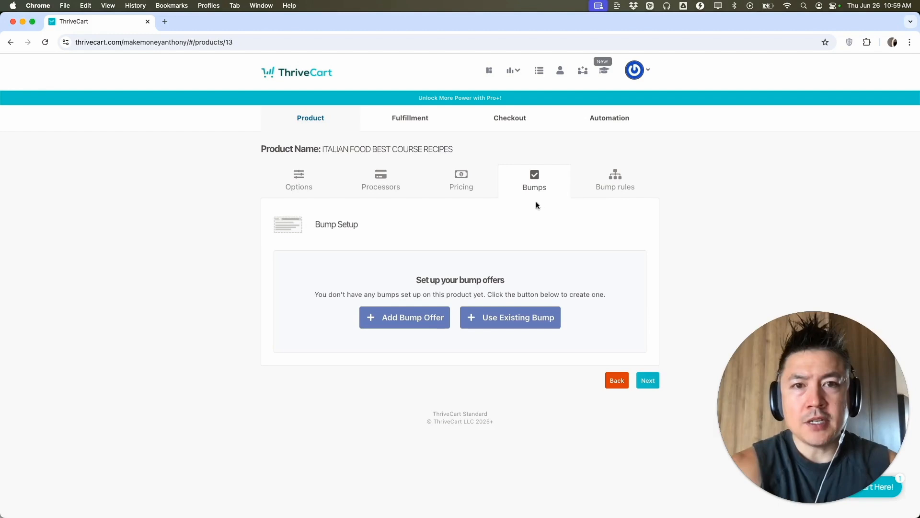
{"action": "left_click", "coordinate": [601, 193]}
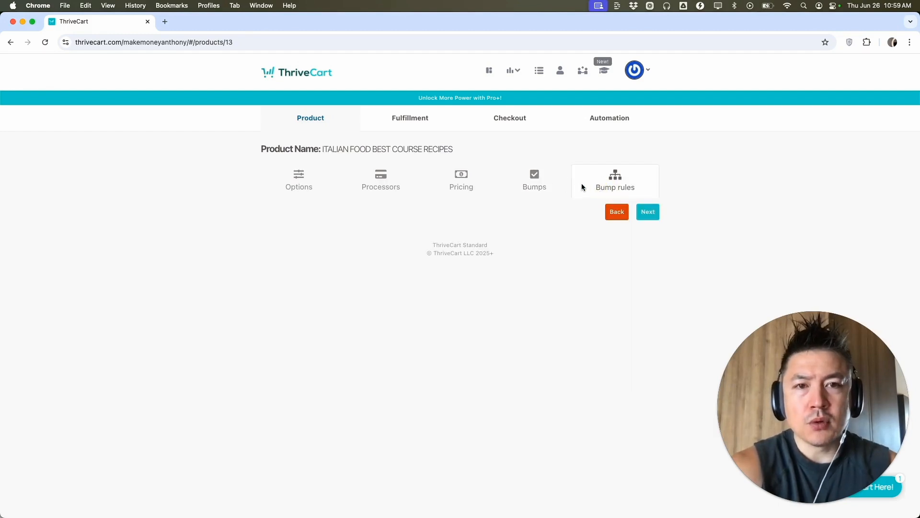
{"action": "left_click", "coordinate": [405, 117]}
{"action": "left_click", "coordinate": [377, 263]}
{"action": "type", "text": "FAEK"}
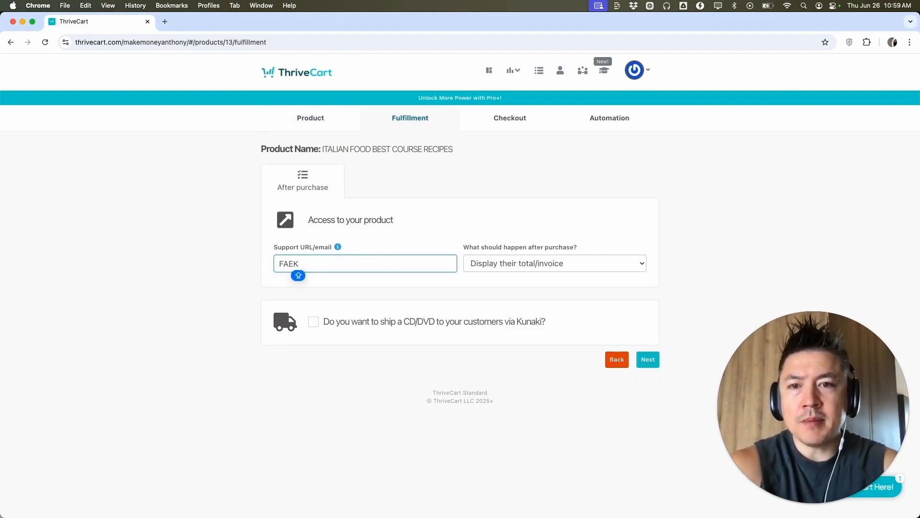
{"action": "type", "text": "EMAIL@FAKEEMAIL.COM"}
{"action": "left_click", "coordinate": [424, 240]}
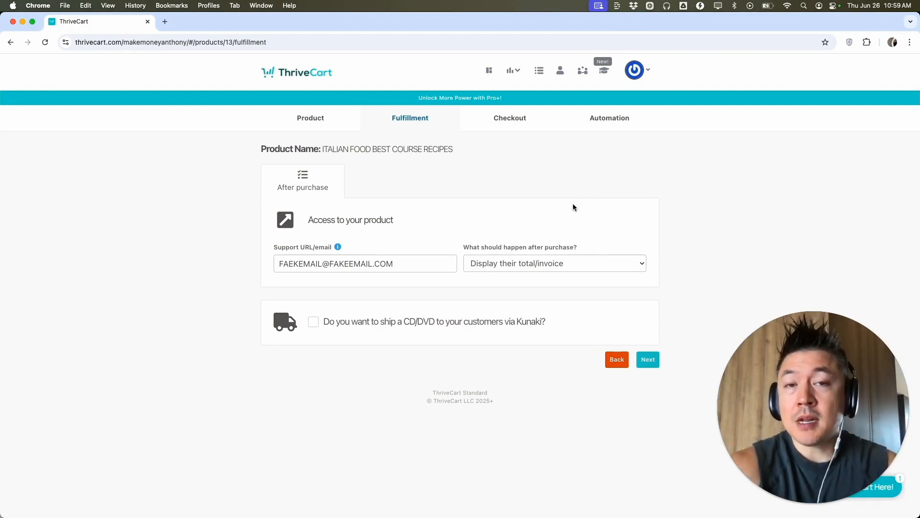
Have buyers added to the ThriveCart Learn membership site with the ITALIAN FOOD BEST RECIPES course after purchase.
{"action": "left_click", "coordinate": [512, 264]}
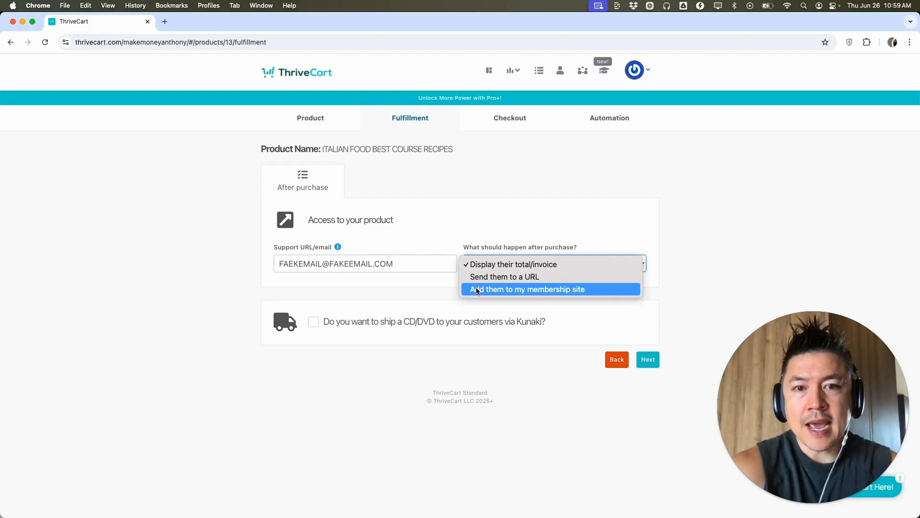
{"action": "left_click", "coordinate": [548, 291]}
{"action": "scroll", "coordinate": [432, 283], "scroll_direction": "down", "scroll_amount": 1}
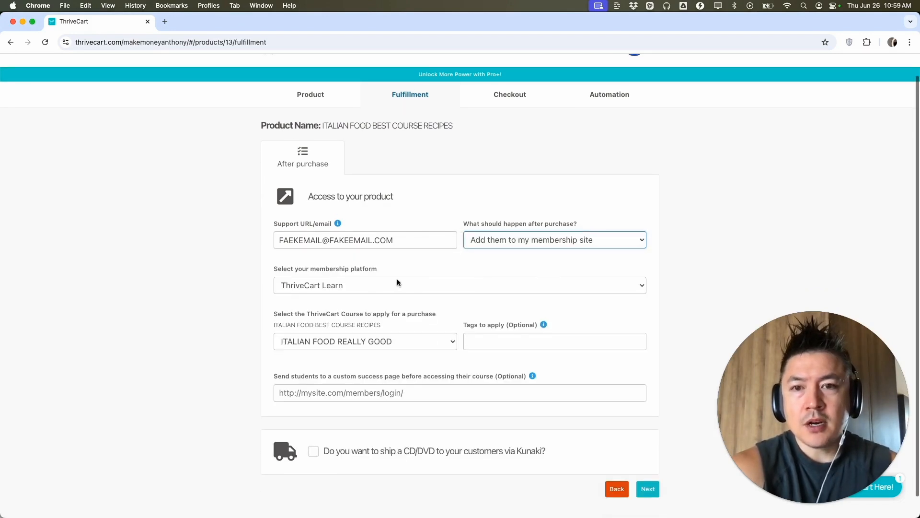
{"action": "left_click", "coordinate": [444, 308]}
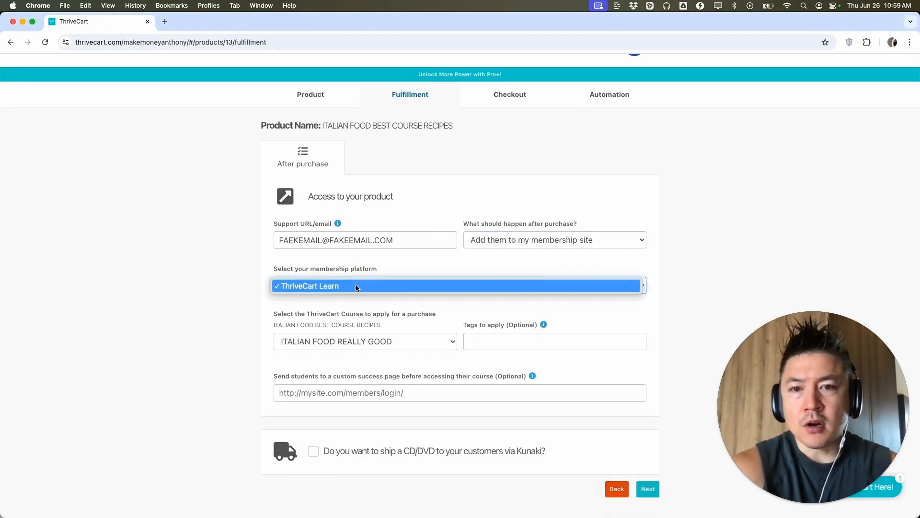
{"action": "left_click", "coordinate": [404, 341]}
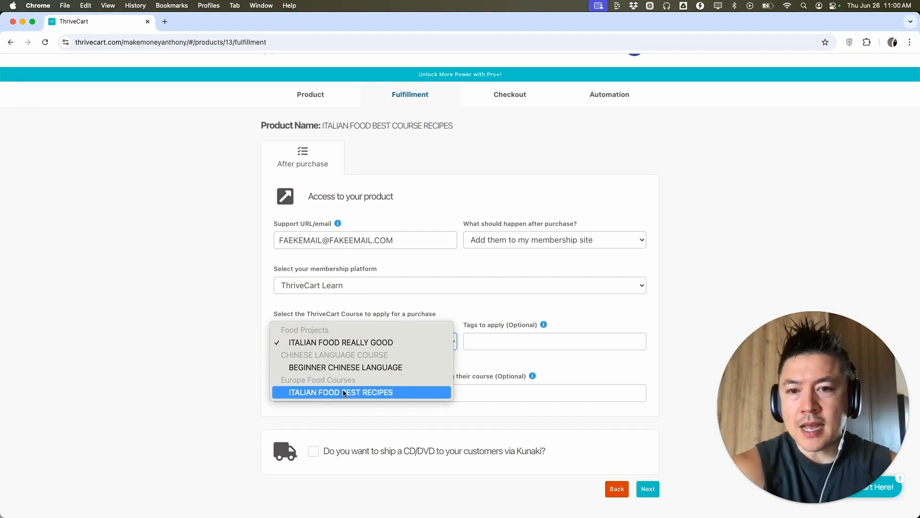
{"action": "left_click", "coordinate": [387, 393]}
Proceed to the checkout design and select the gallery template with stacked testimonials beside a Customer/Payment two-step cart.
{"action": "scroll", "coordinate": [387, 393], "scroll_direction": "down", "scroll_amount": 1}
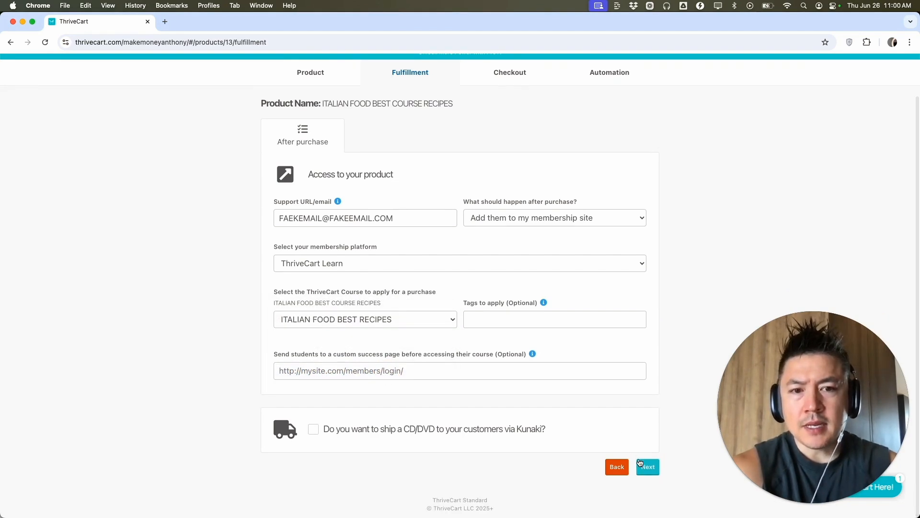
{"action": "left_click", "coordinate": [644, 468]}
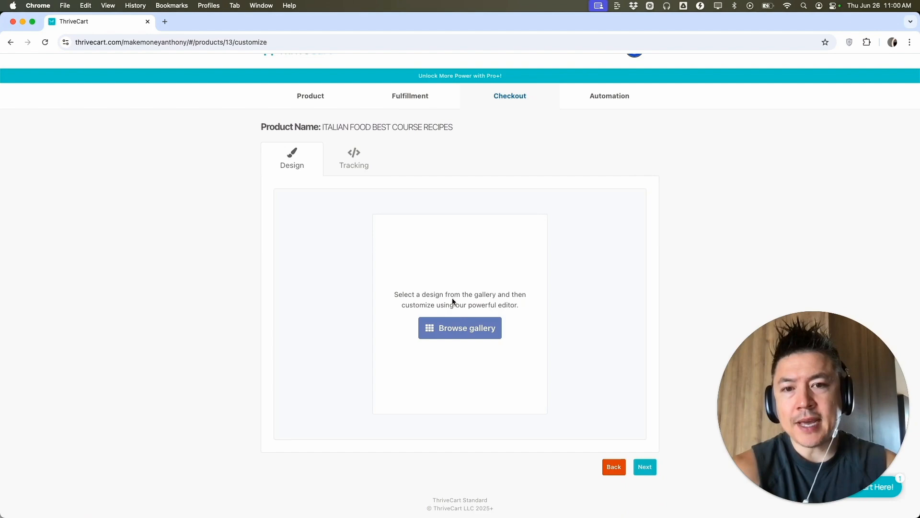
{"action": "left_click", "coordinate": [461, 329]}
{"action": "scroll", "coordinate": [463, 330], "scroll_direction": "down", "scroll_amount": 9}
{"action": "scroll", "coordinate": [462, 330], "scroll_direction": "up", "scroll_amount": 9}
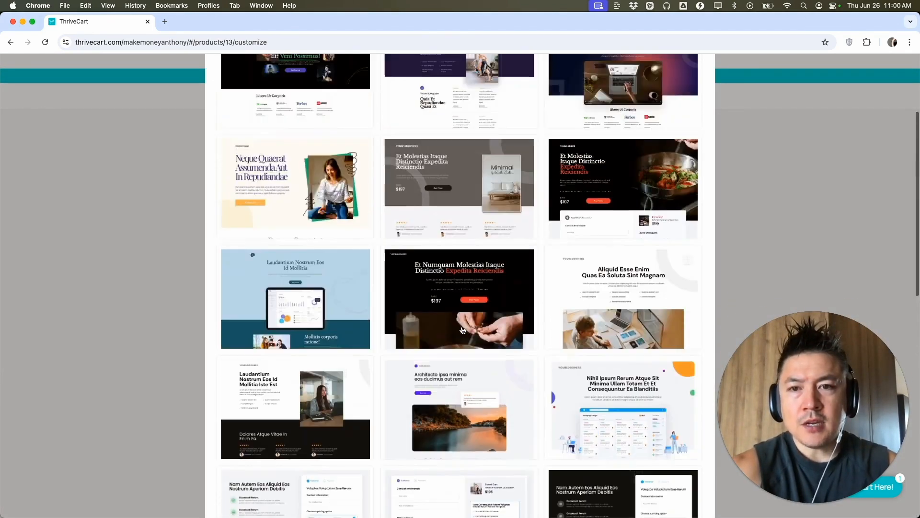
{"action": "scroll", "coordinate": [463, 330], "scroll_direction": "down", "scroll_amount": 15}
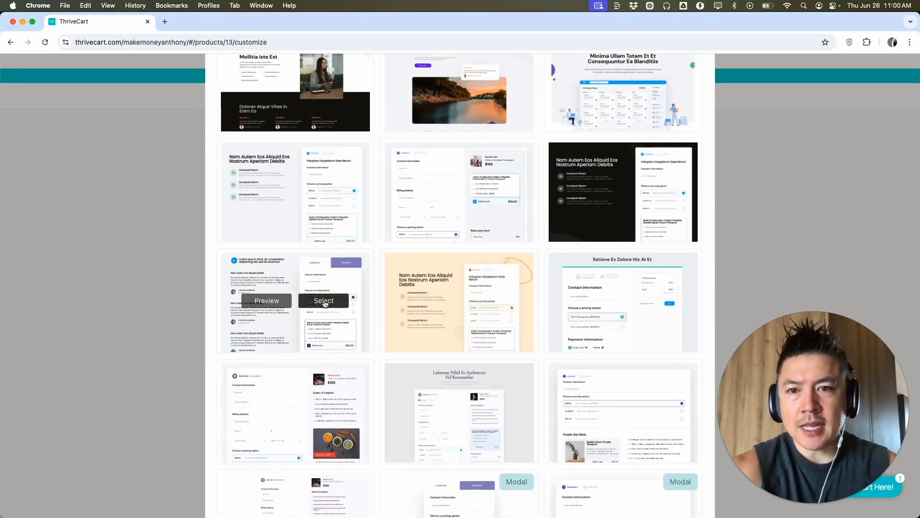
{"action": "left_click", "coordinate": [324, 300]}
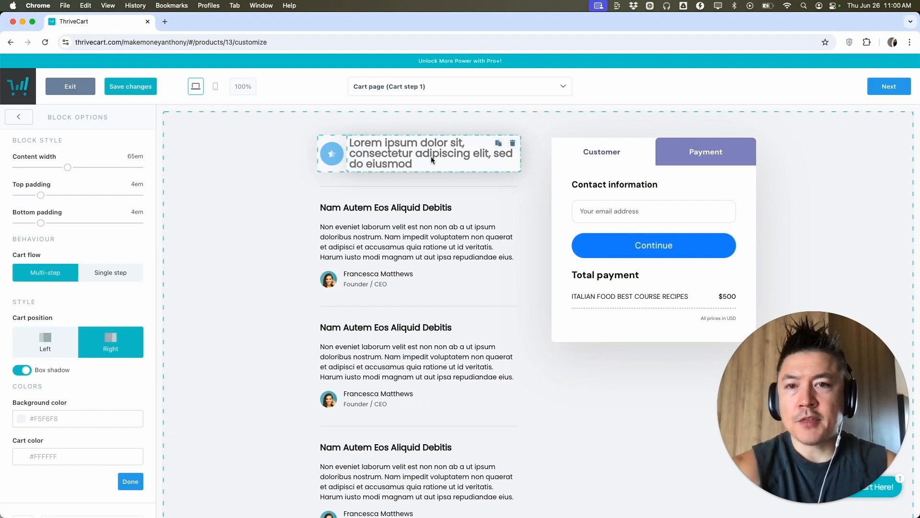
Review the second cart step with its payment options and order total, and the success page layout.
{"action": "left_click", "coordinate": [430, 87]}
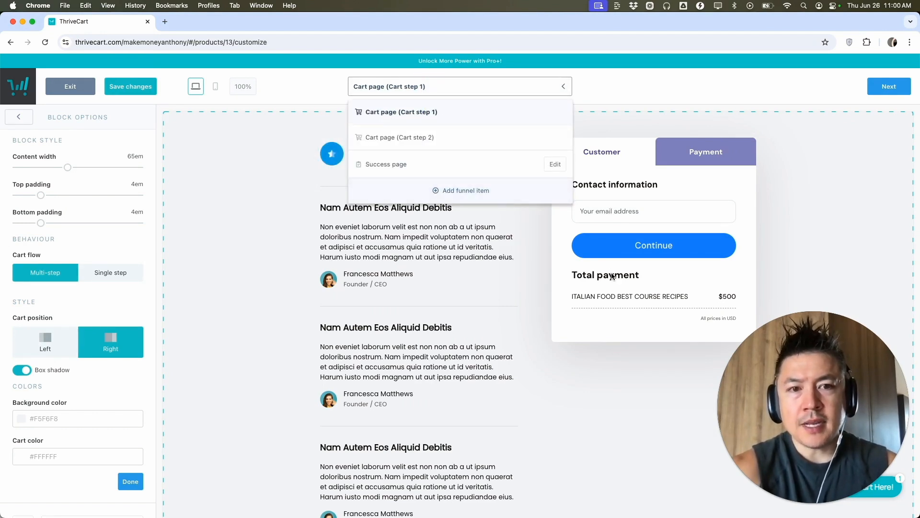
{"action": "left_click", "coordinate": [453, 138]}
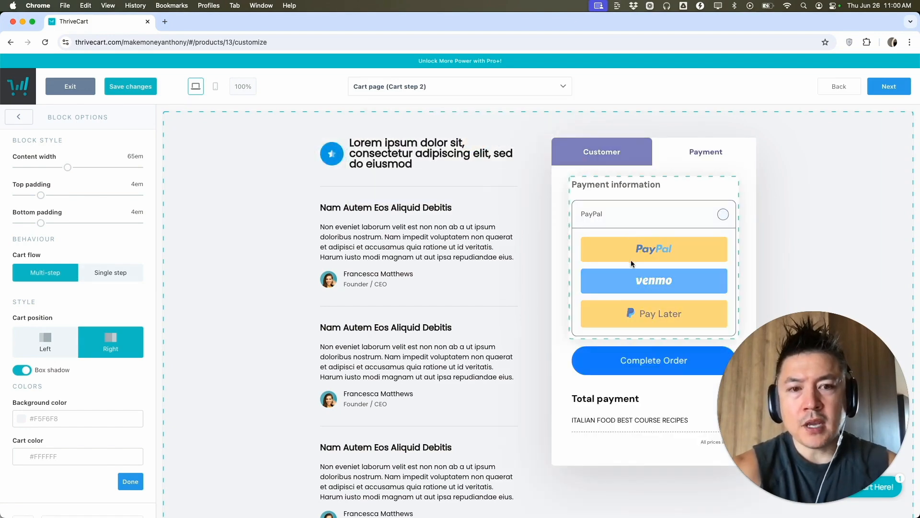
{"action": "scroll", "coordinate": [640, 245], "scroll_direction": "down", "scroll_amount": 3}
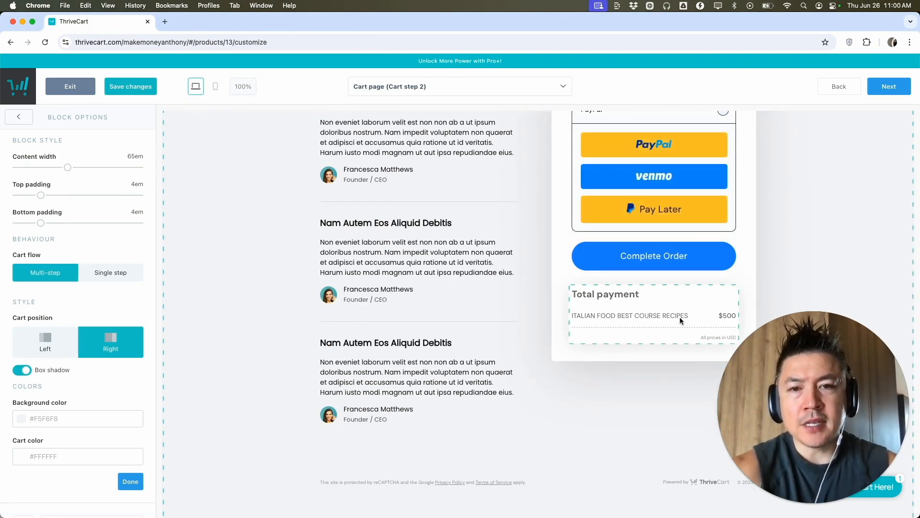
{"action": "scroll", "coordinate": [652, 287], "scroll_direction": "up", "scroll_amount": 3}
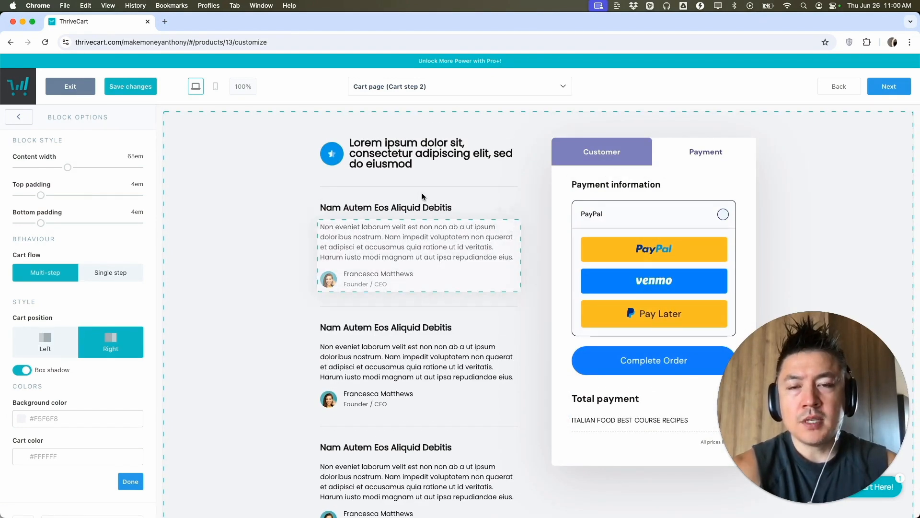
{"action": "left_click", "coordinate": [428, 89]}
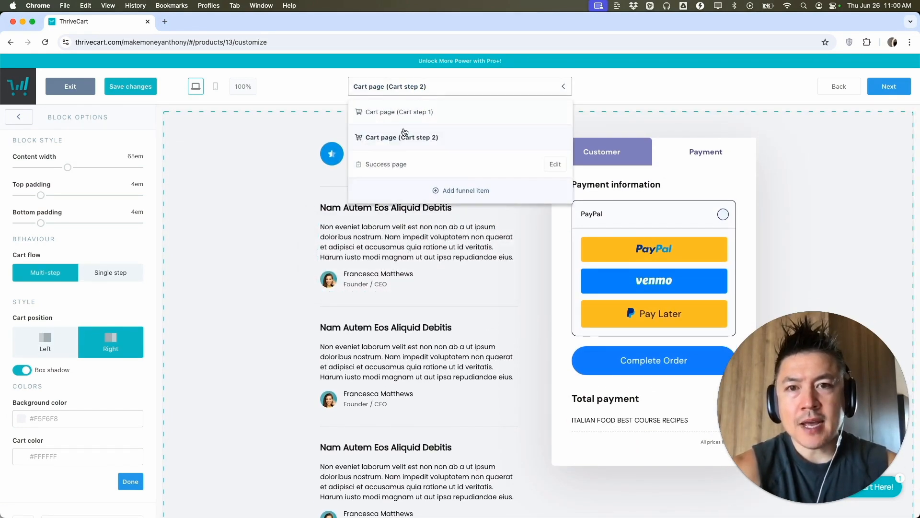
{"action": "left_click", "coordinate": [403, 165]}
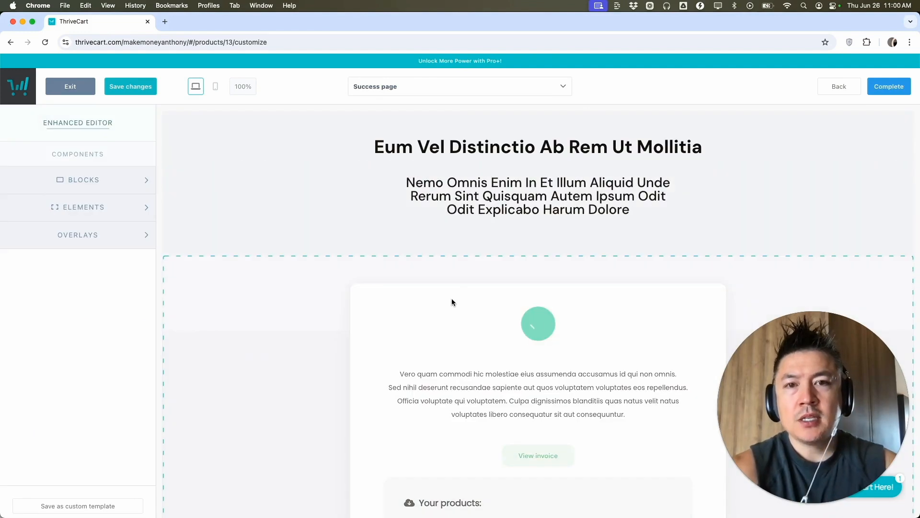
{"action": "scroll", "coordinate": [452, 299], "scroll_direction": "down", "scroll_amount": 1}
{"action": "scroll", "coordinate": [452, 299], "scroll_direction": "down", "scroll_amount": 1}
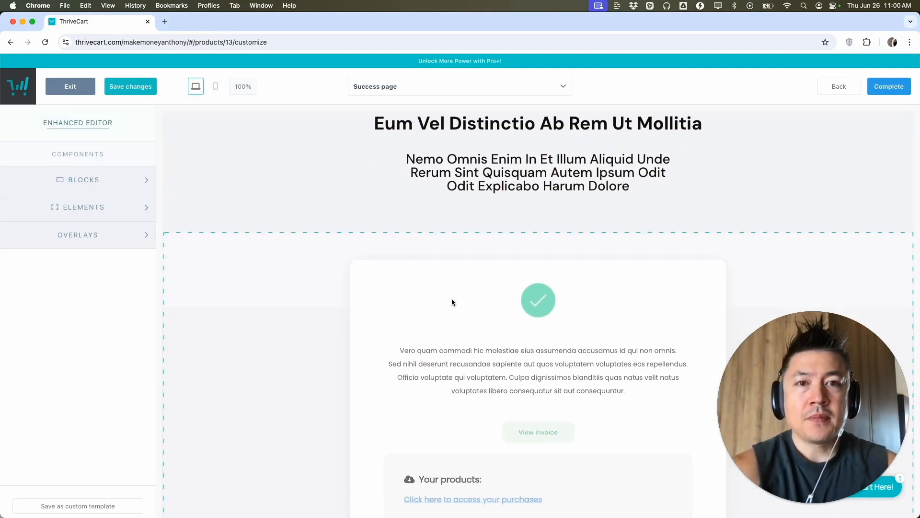
Review the success page's invoice and purchase access sections, and complete the checkout design.
{"action": "scroll", "coordinate": [452, 298], "scroll_direction": "down", "scroll_amount": 5}
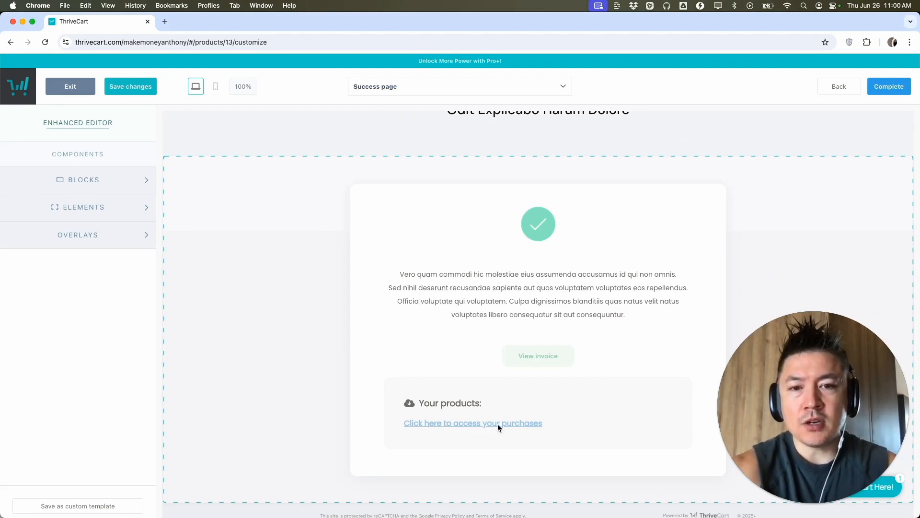
{"action": "scroll", "coordinate": [479, 261], "scroll_direction": "up", "scroll_amount": 6}
{"action": "left_click", "coordinate": [893, 86]}
Leave the product's tracking services and automation rules unset, and save the product to get its checkout URL.
{"action": "left_click", "coordinate": [355, 187]}
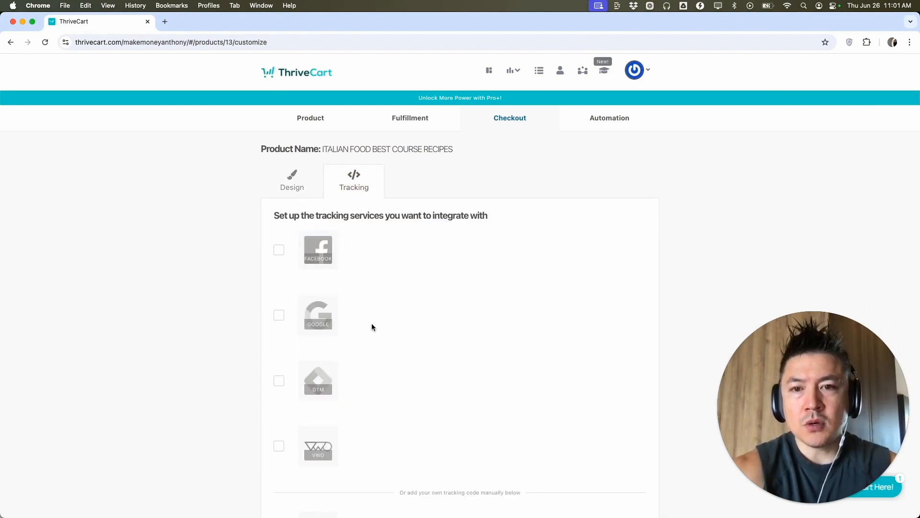
{"action": "left_click", "coordinate": [599, 122]}
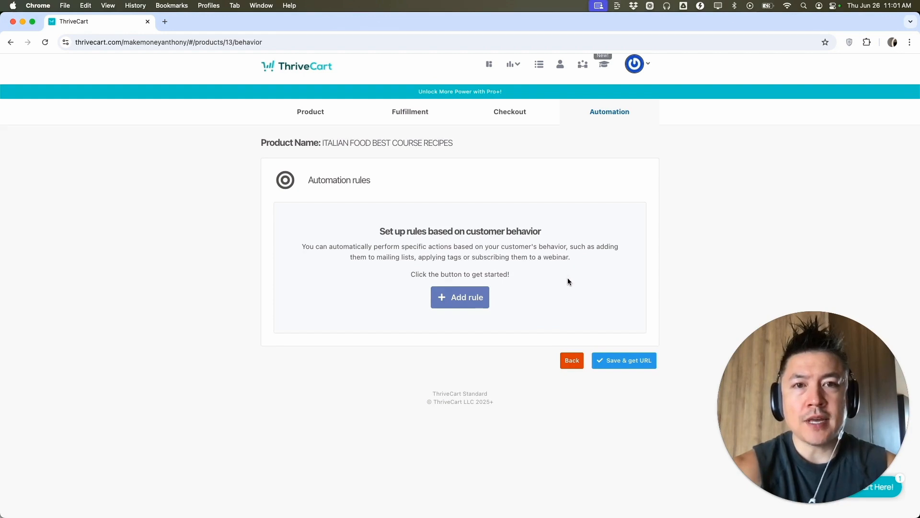
{"action": "left_click", "coordinate": [624, 366]}
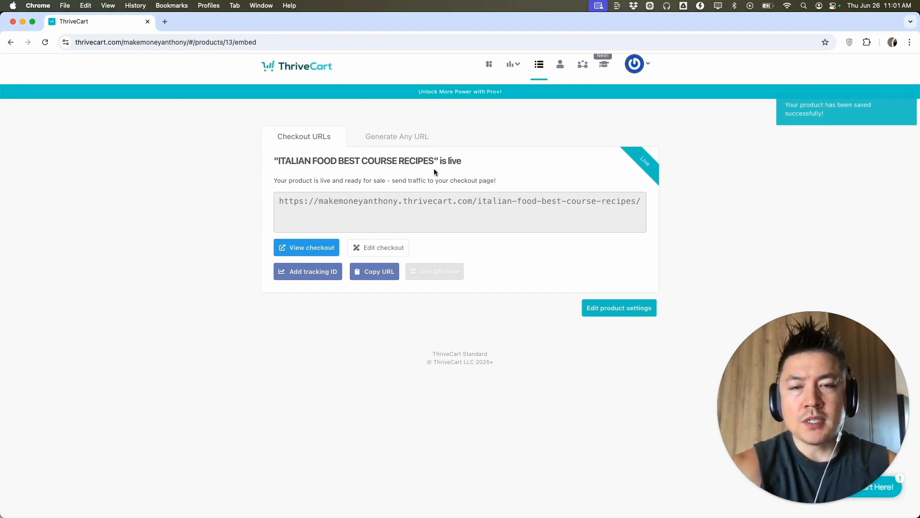
Copy the product's checkout URL, and open the live checkout page to try going to its Payment step.
{"action": "left_click", "coordinate": [372, 273]}
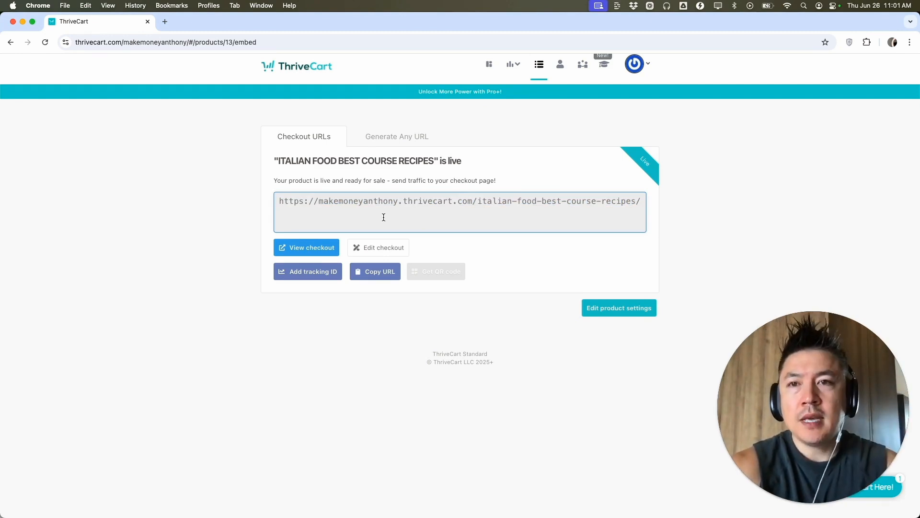
{"action": "left_click", "coordinate": [307, 248]}
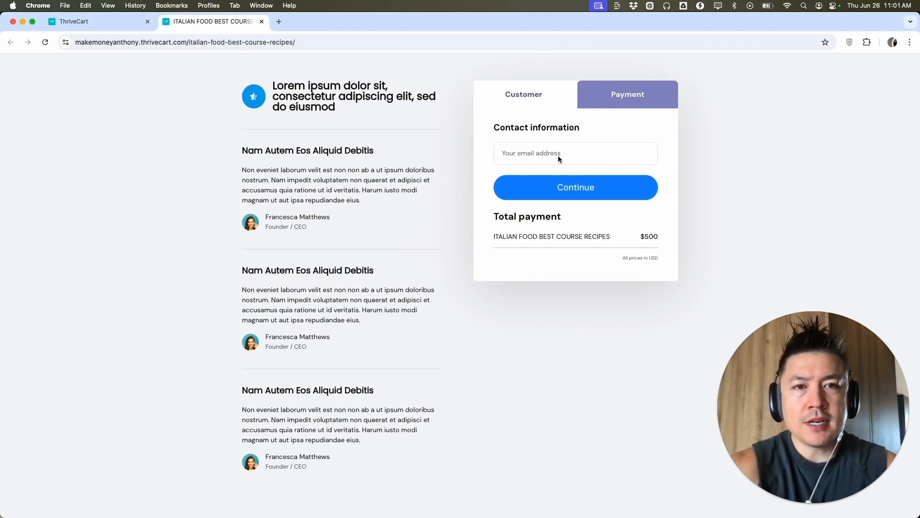
{"action": "left_click", "coordinate": [607, 103]}
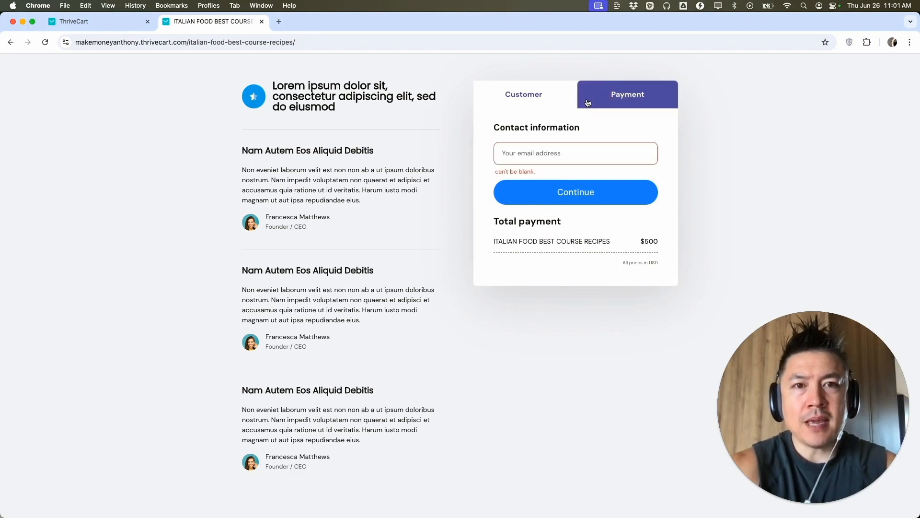